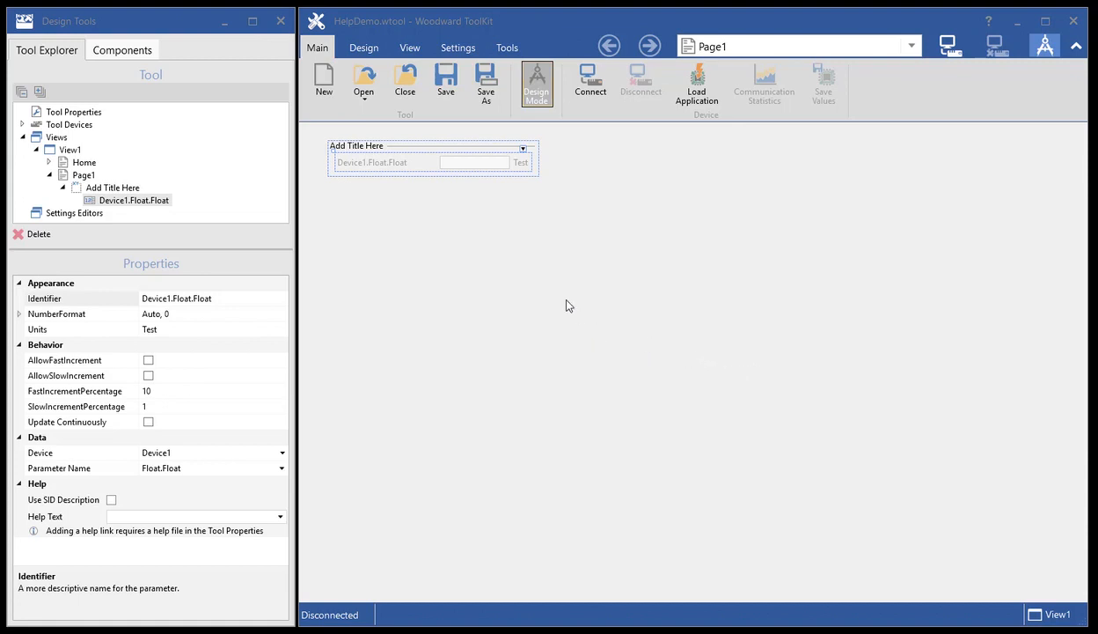
- Give the Device1.Float.Float parameter the help text "My help" and leave design mode
{"action": "left_click", "coordinate": [394, 166]}
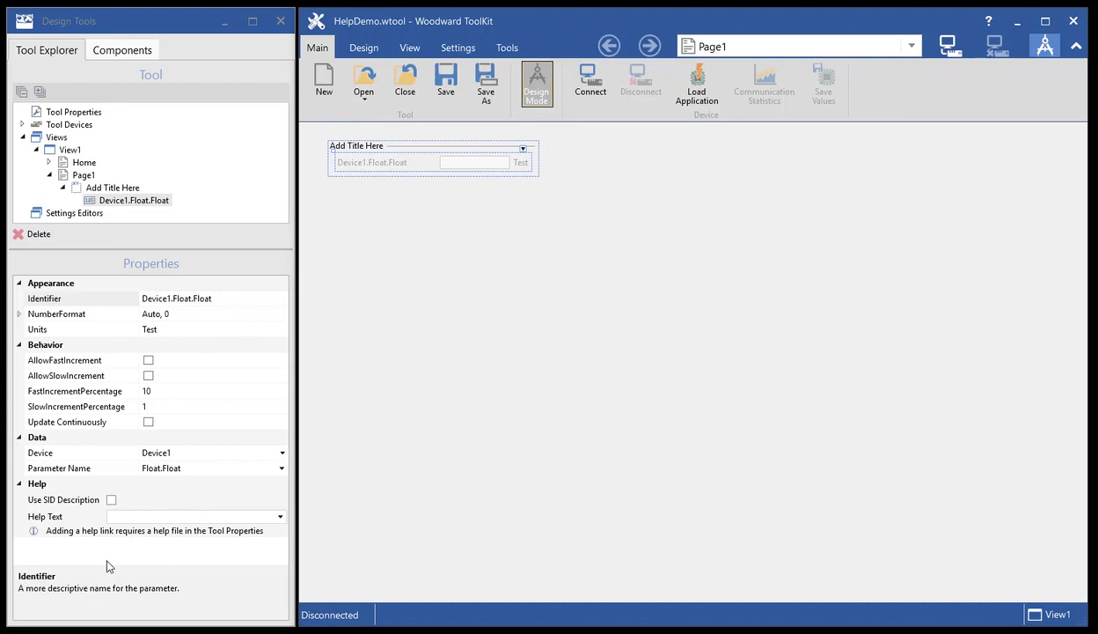
{"action": "left_click", "coordinate": [127, 519]}
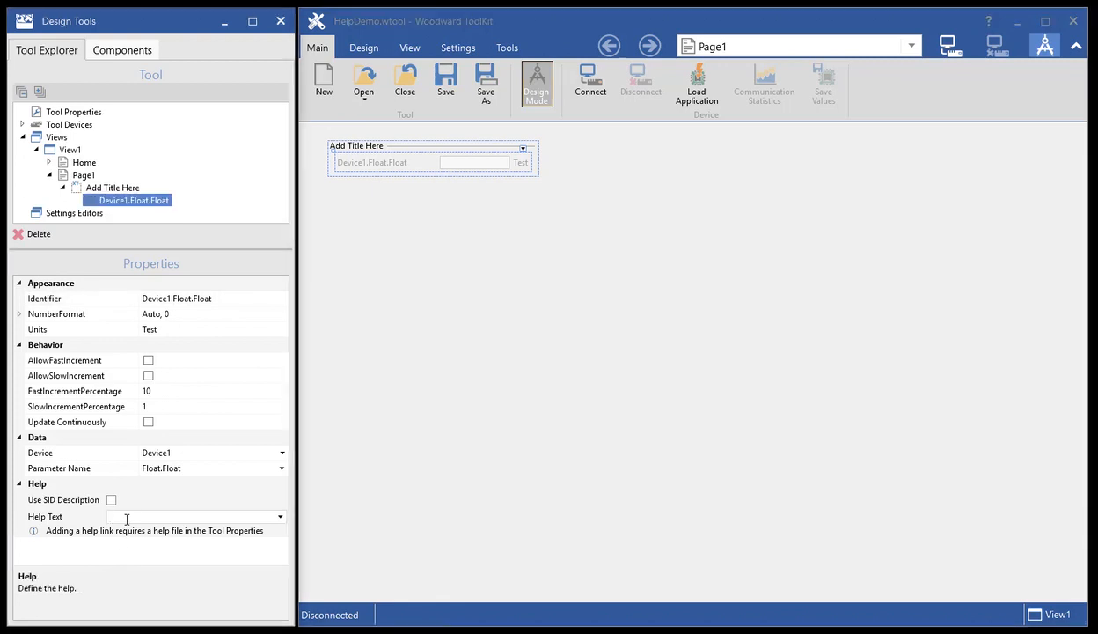
{"action": "type", "text": "My Help"}
{"action": "left_click", "coordinate": [536, 83]}
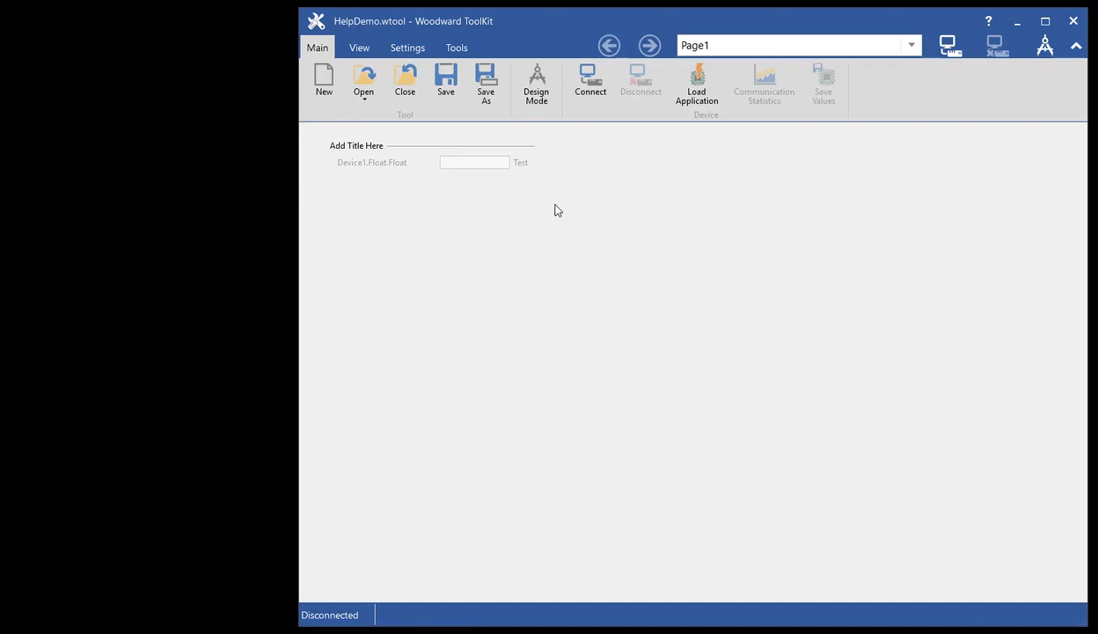
- Connect to the 127.0.0.1 device over TCP/IP with the Servlink protocol and log in to the secured device
{"action": "left_click", "coordinate": [589, 88]}
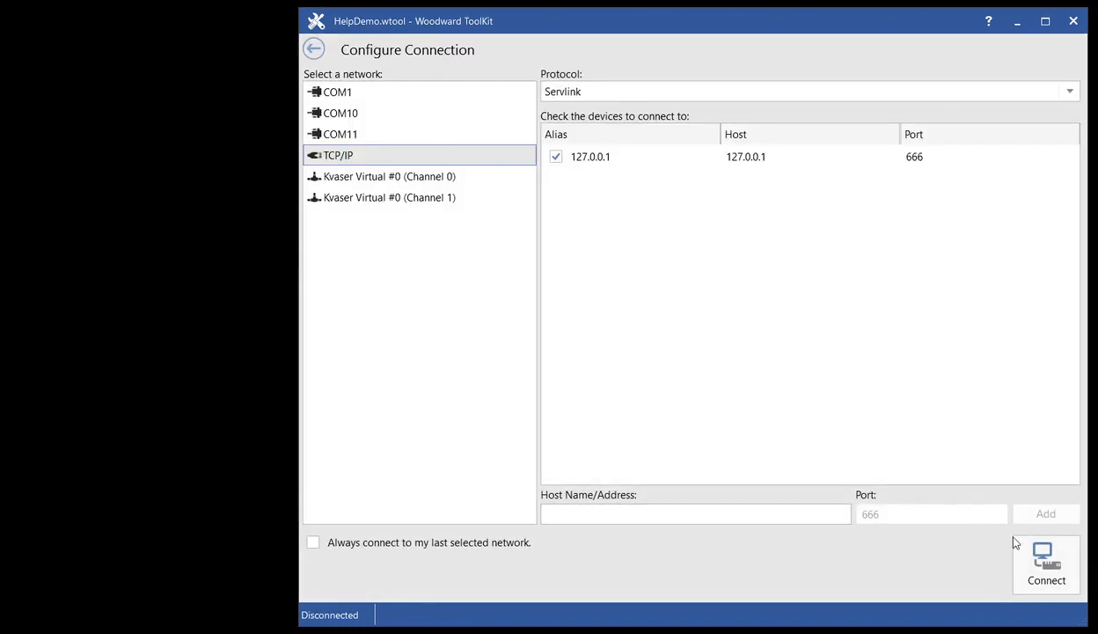
{"action": "left_click", "coordinate": [1060, 559]}
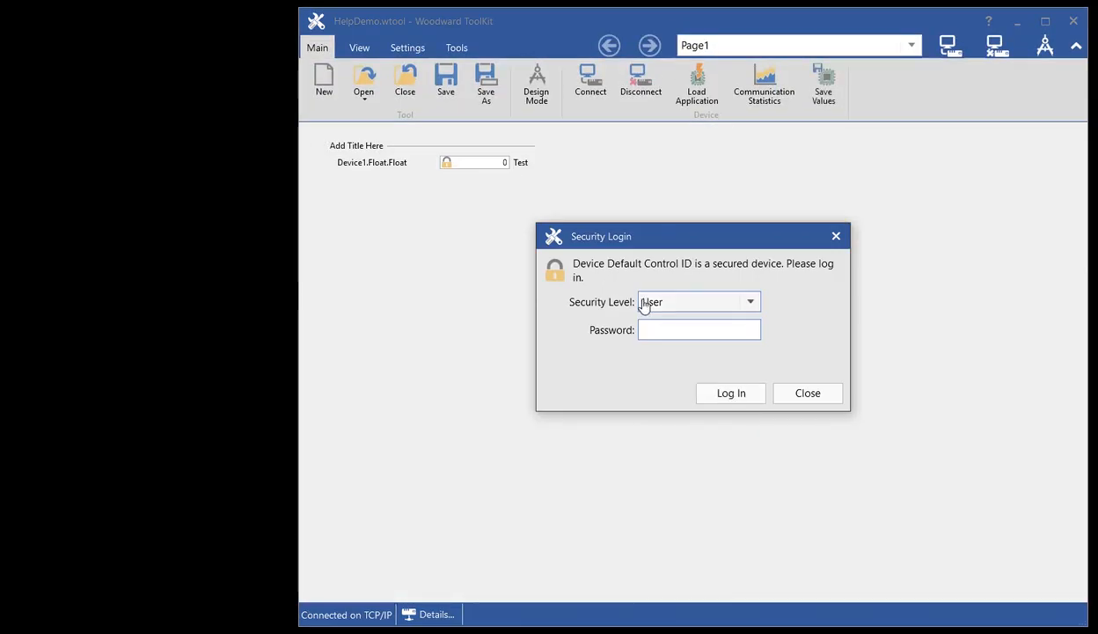
{"action": "scroll", "coordinate": [643, 302], "scroll_direction": "down", "scroll_amount": 3}
{"action": "left_click", "coordinate": [719, 393]}
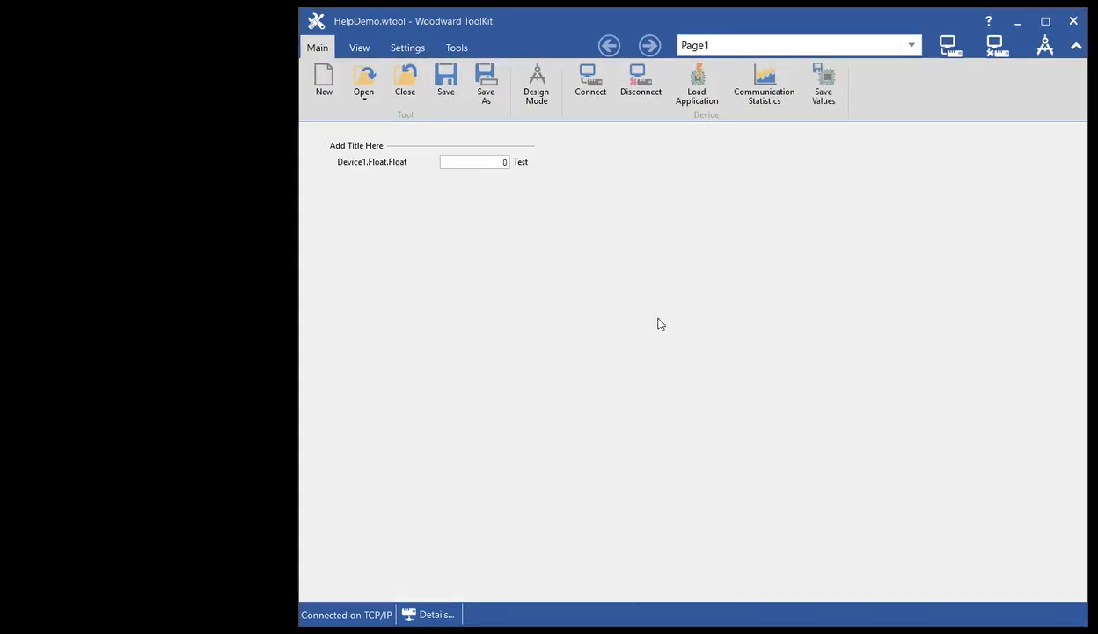
- Show the help for the Device1.Float.Float parameter and dismiss its popup
{"action": "right_click", "coordinate": [391, 167]}
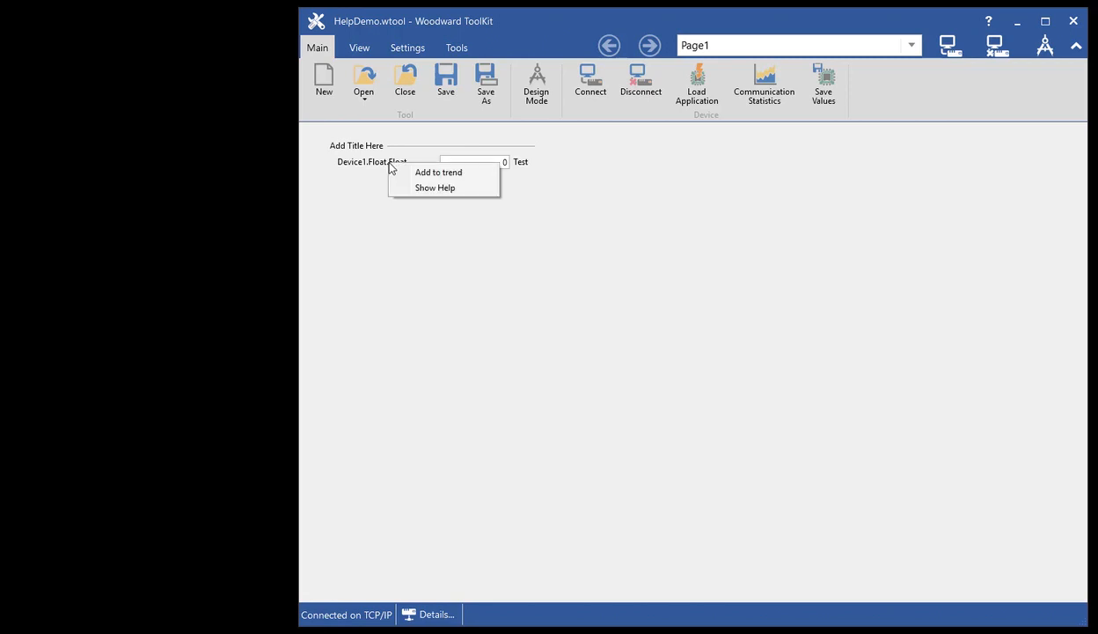
{"action": "left_click", "coordinate": [445, 188]}
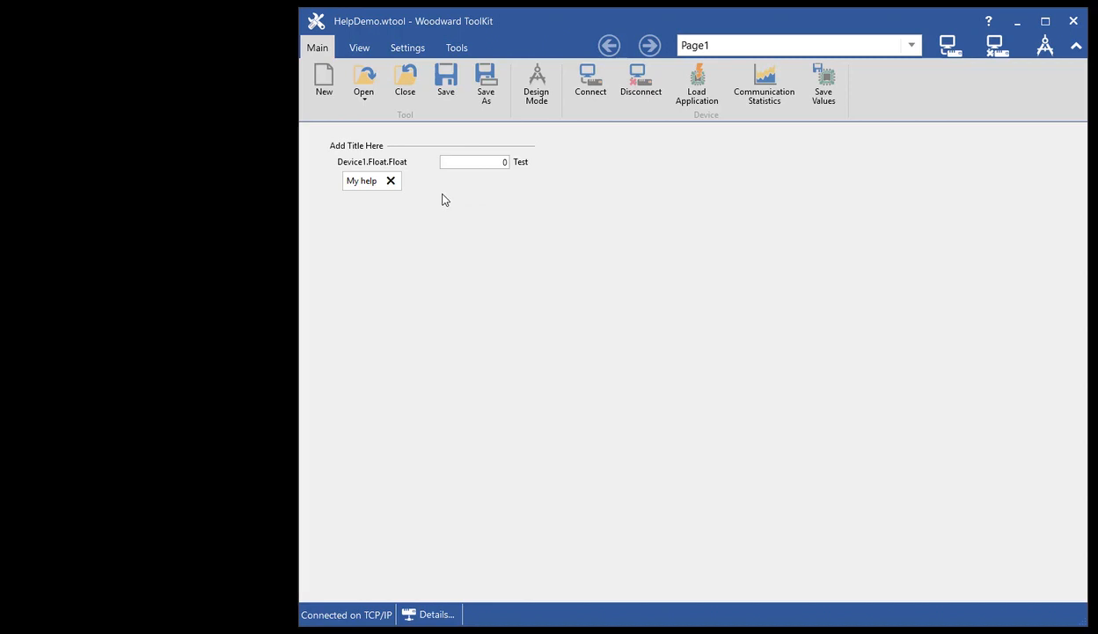
{"action": "left_click", "coordinate": [392, 185]}
- In design mode, add a second line reading "multiline" to the Device1.Float.Float parameter's help text
{"action": "left_click", "coordinate": [536, 97]}
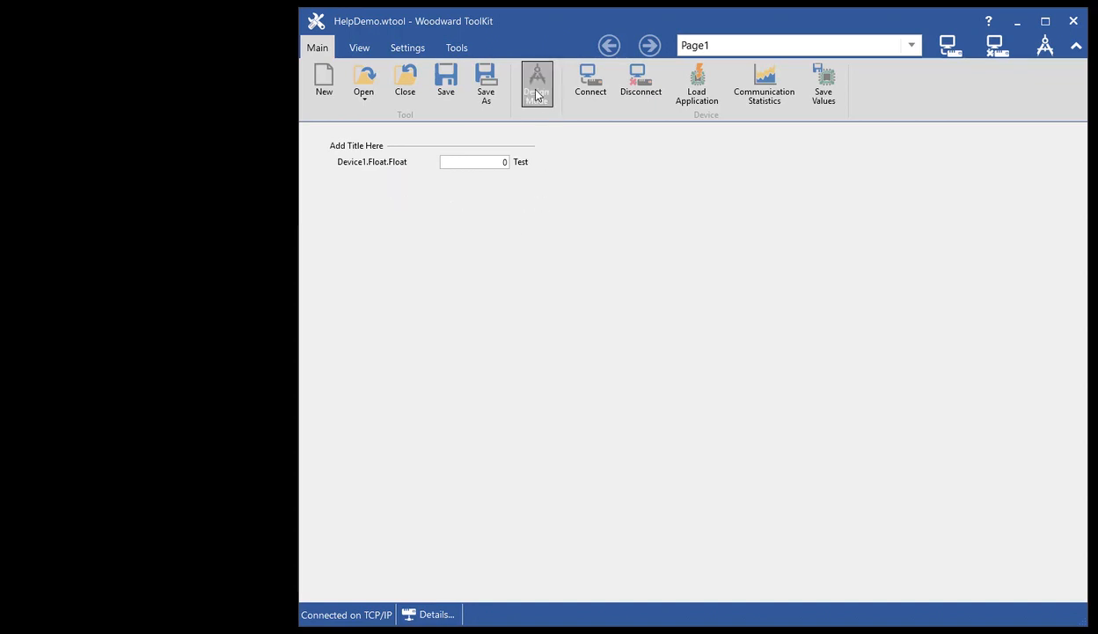
{"action": "left_click", "coordinate": [381, 163]}
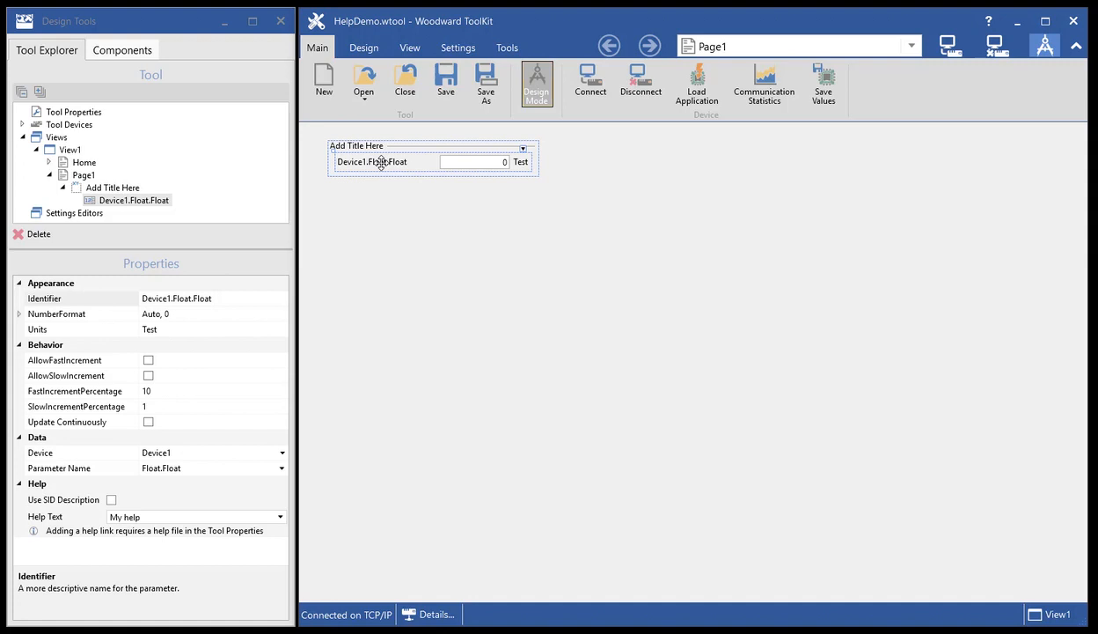
{"action": "left_click", "coordinate": [167, 517]}
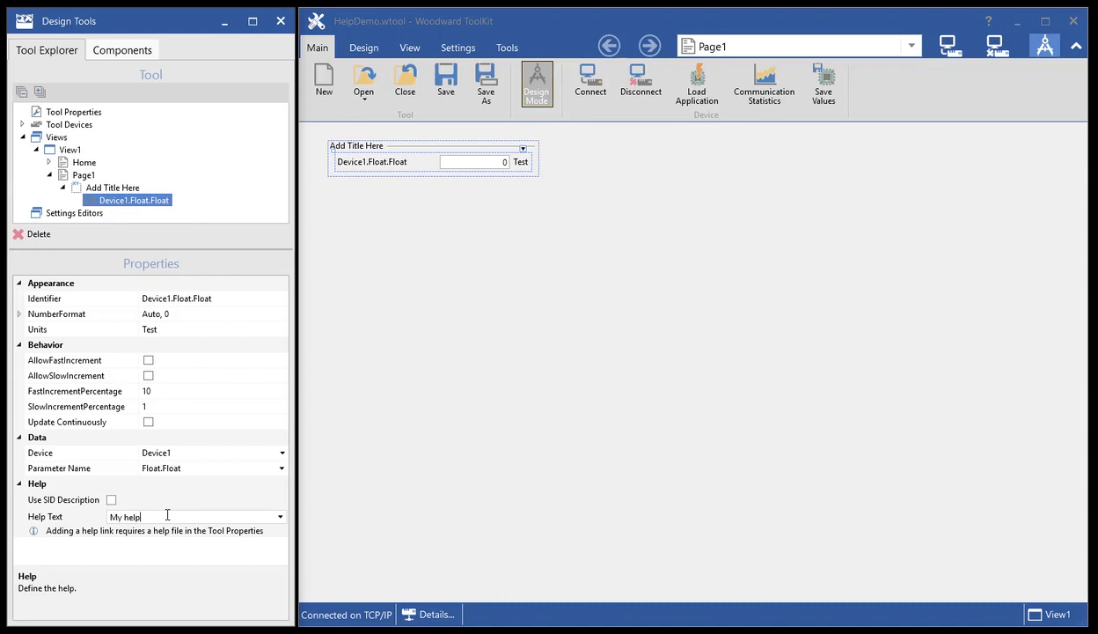
{"action": "left_click", "coordinate": [280, 517]}
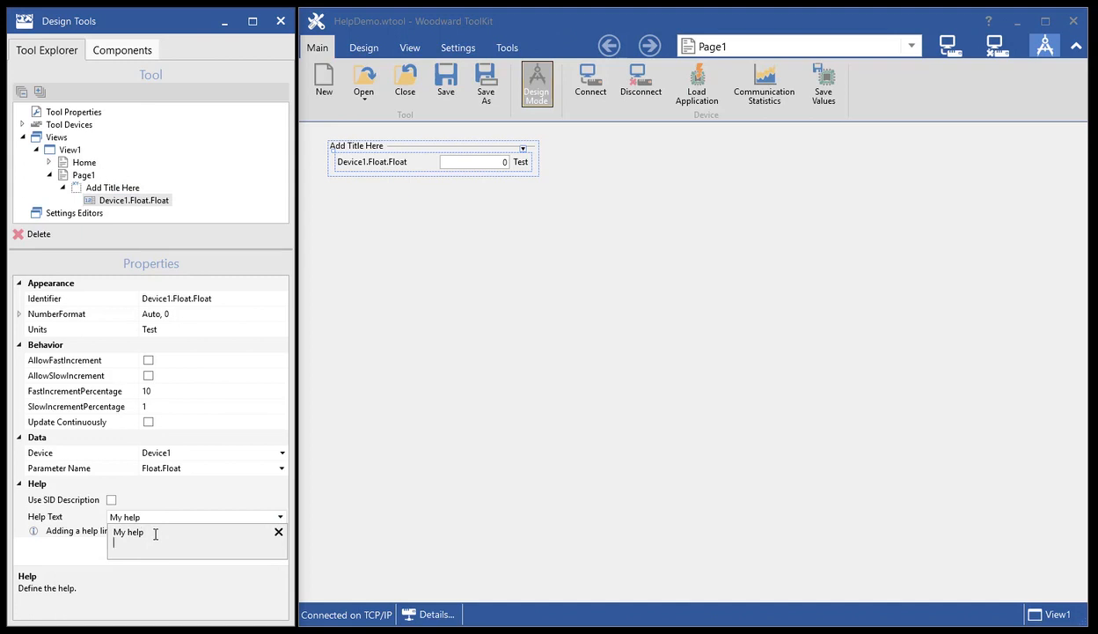
{"action": "type", "text": "multiline"}
{"action": "left_click", "coordinate": [200, 520]}
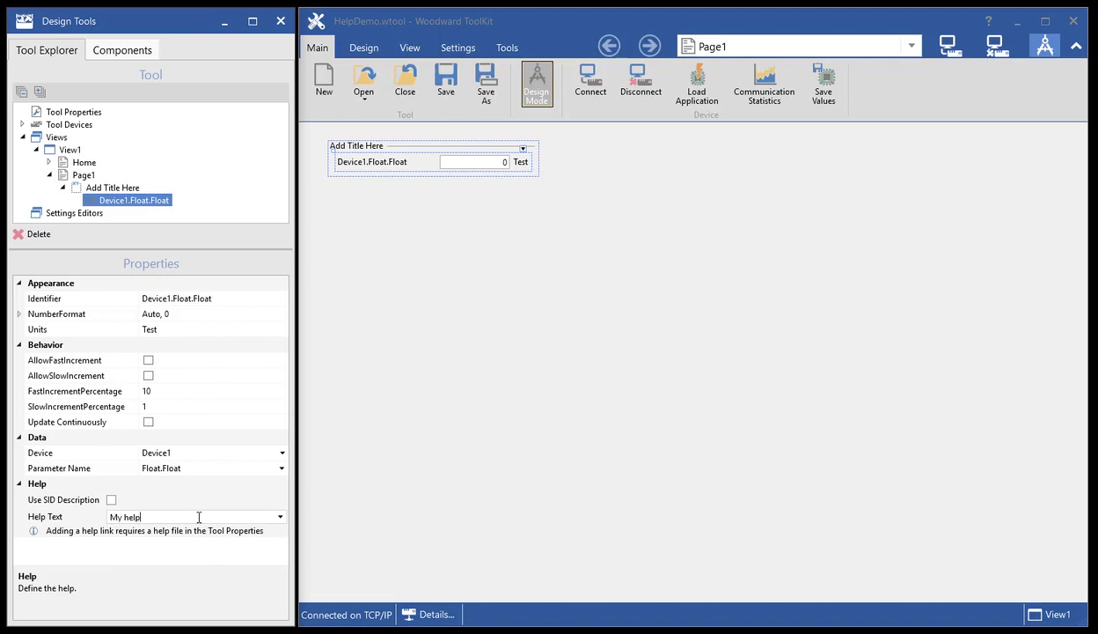
{"action": "left_click", "coordinate": [280, 517]}
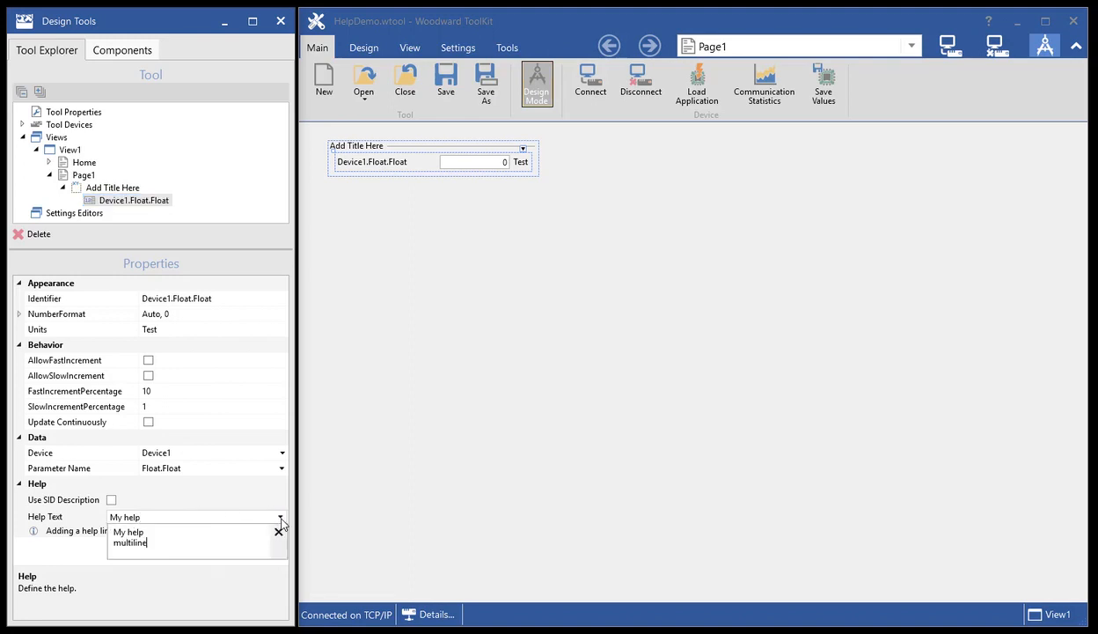
{"action": "left_click", "coordinate": [266, 516]}
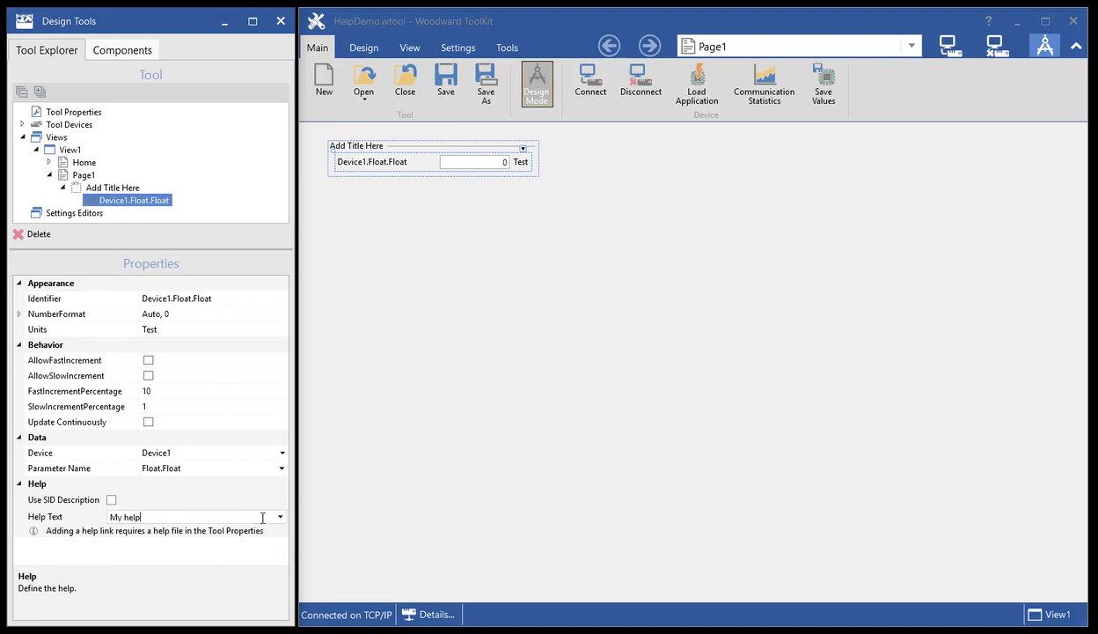
- Leave design mode and show the parameter's two-line help text
{"action": "left_click", "coordinate": [537, 97]}
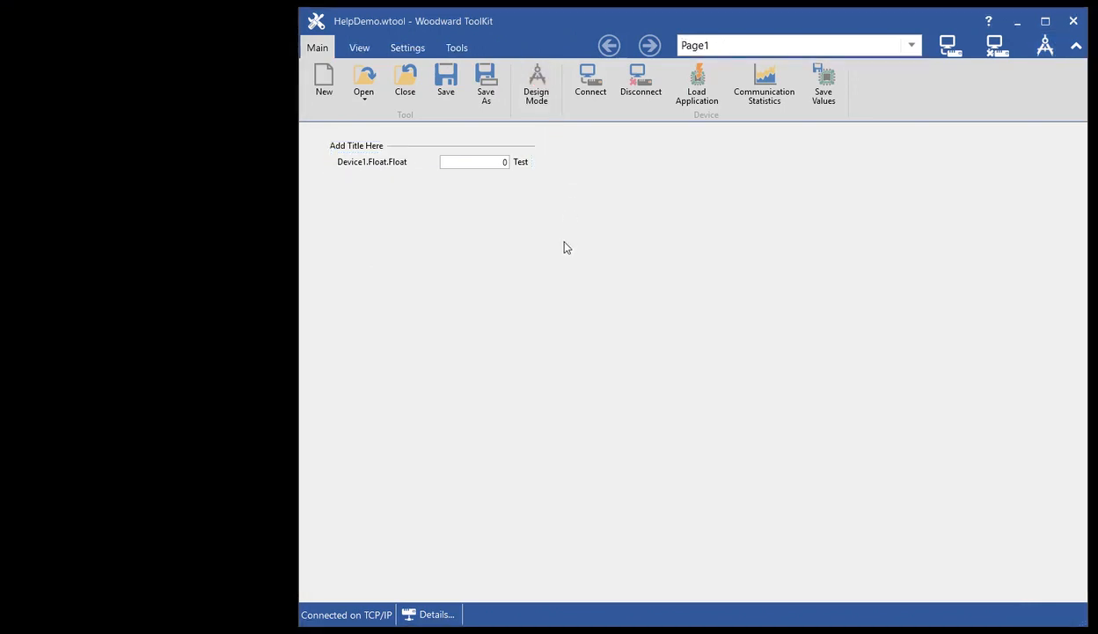
{"action": "right_click", "coordinate": [396, 164]}
{"action": "left_click", "coordinate": [440, 186]}
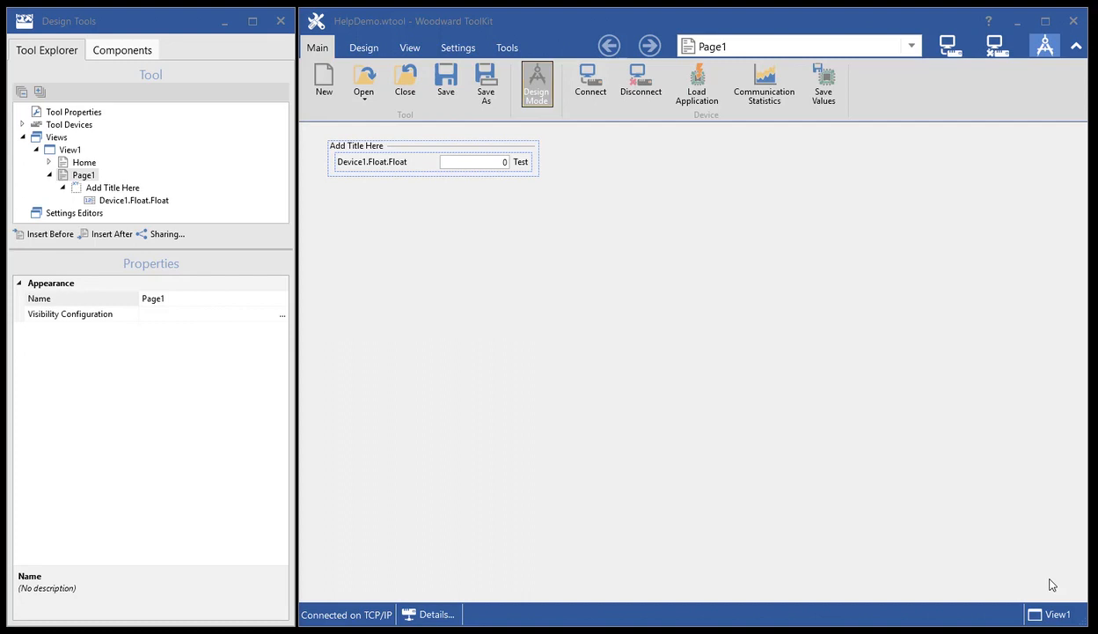
- Switch the Device1.Float.Float parameter's help to its SID description and show that help outside design mode
{"action": "left_click", "coordinate": [374, 161]}
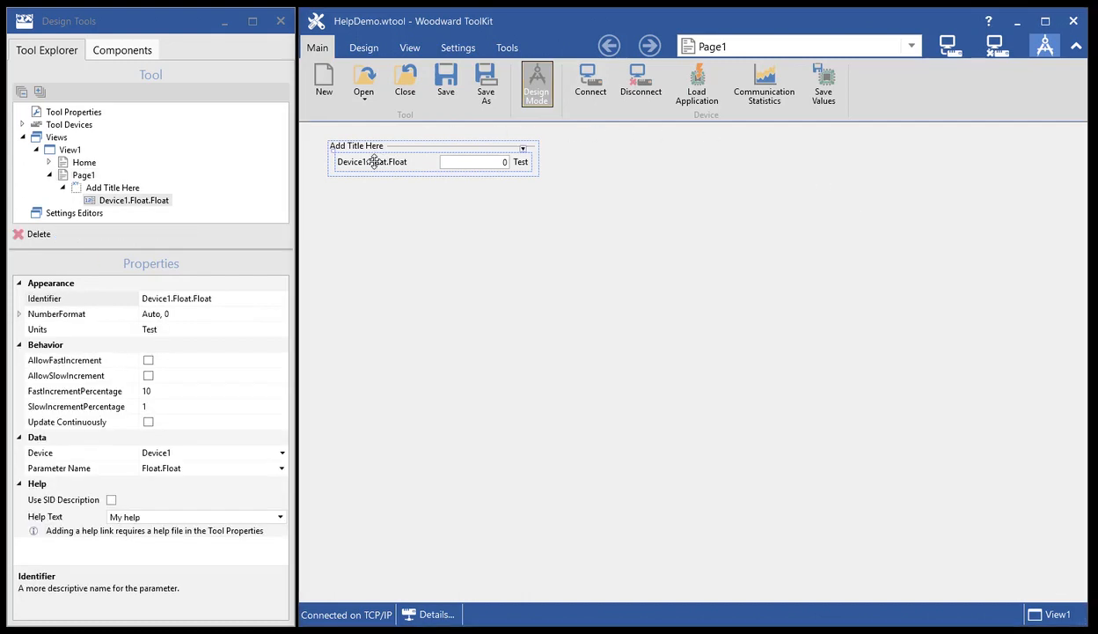
{"action": "left_click", "coordinate": [112, 499]}
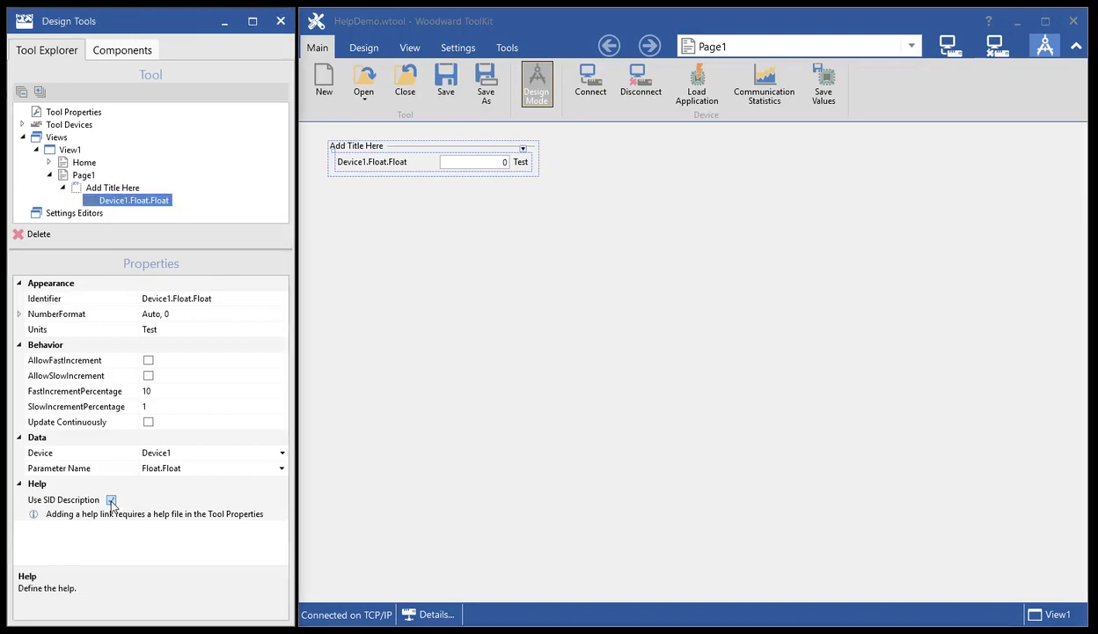
{"action": "left_click", "coordinate": [536, 81]}
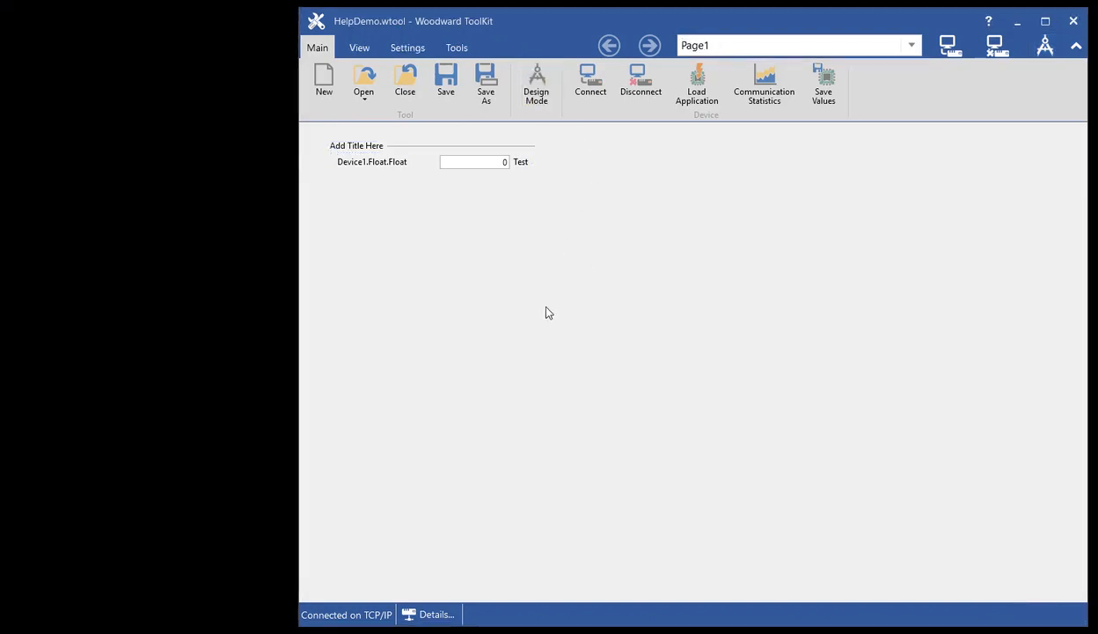
{"action": "right_click", "coordinate": [381, 165]}
{"action": "left_click", "coordinate": [421, 185]}
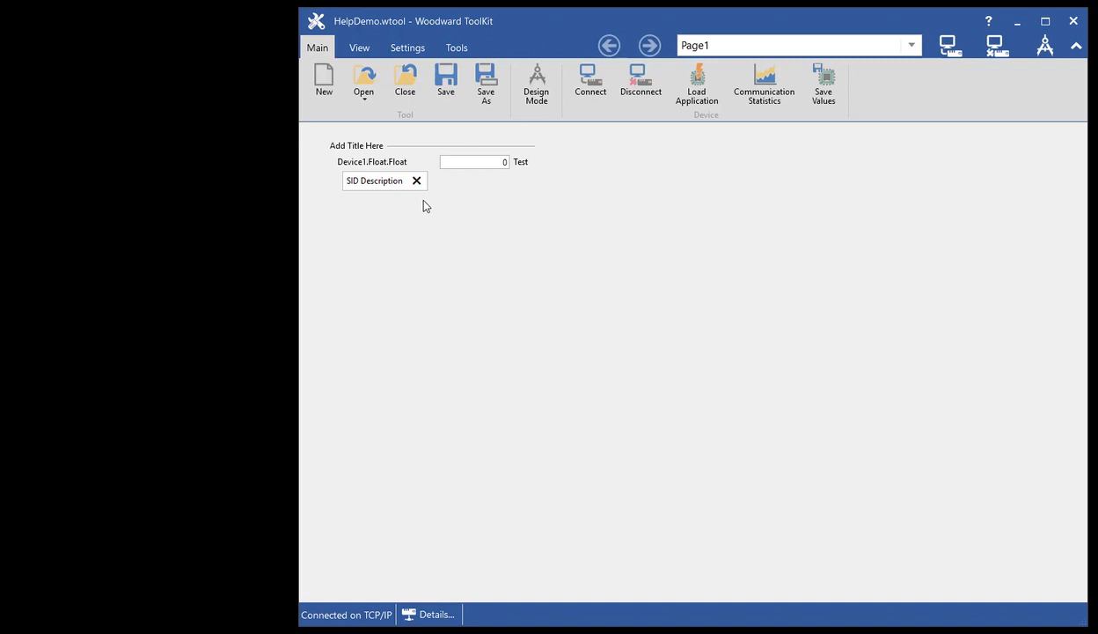
- Return to design mode and turn off the SID description for the Device1.Float.Float parameter
{"action": "left_click", "coordinate": [533, 81]}
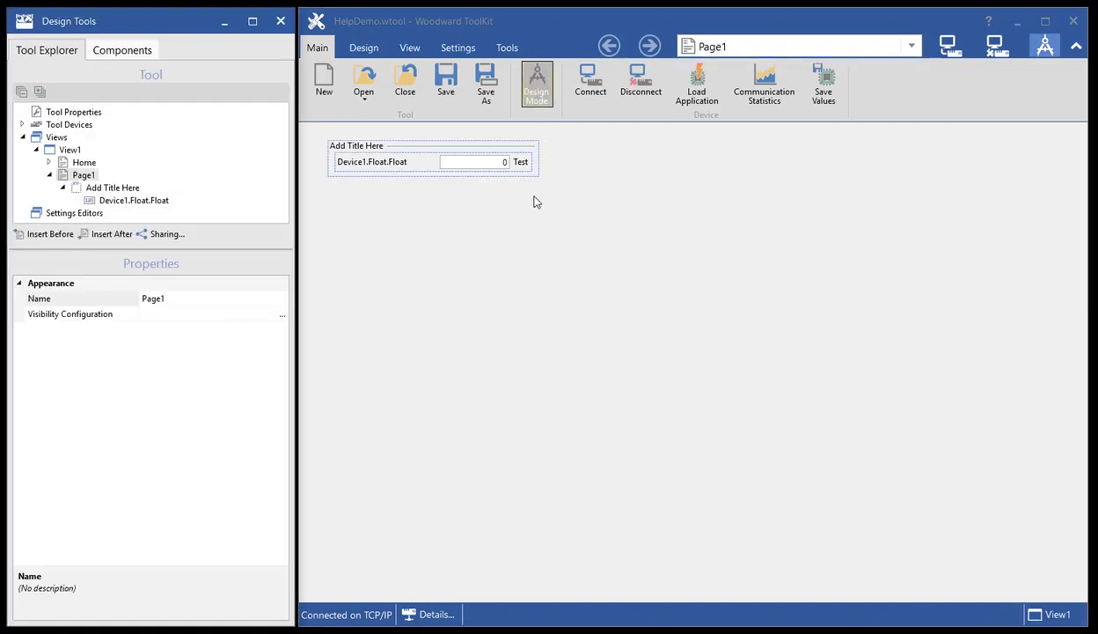
{"action": "left_click", "coordinate": [423, 157]}
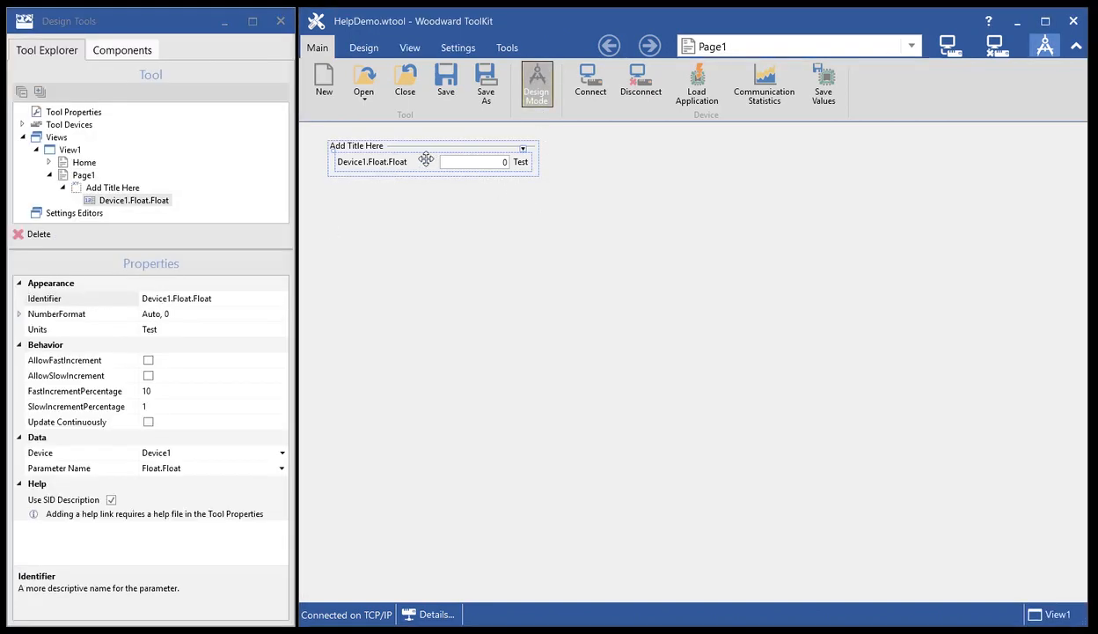
{"action": "left_click", "coordinate": [111, 500]}
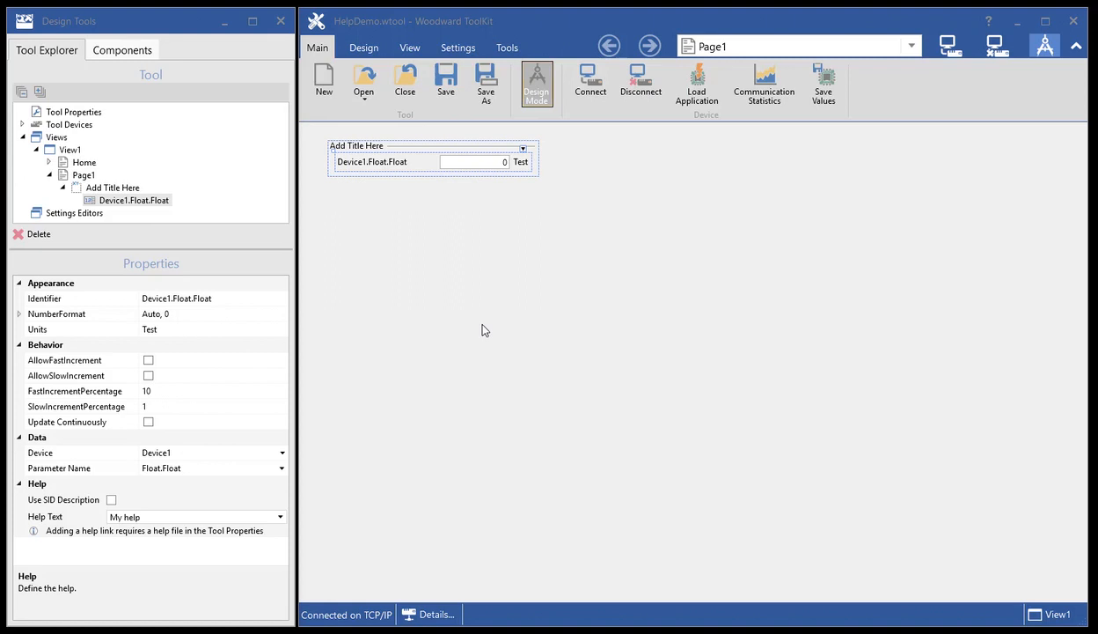
- Set the help file in the tool's properties to TestHelp.chm
{"action": "left_click", "coordinate": [83, 117]}
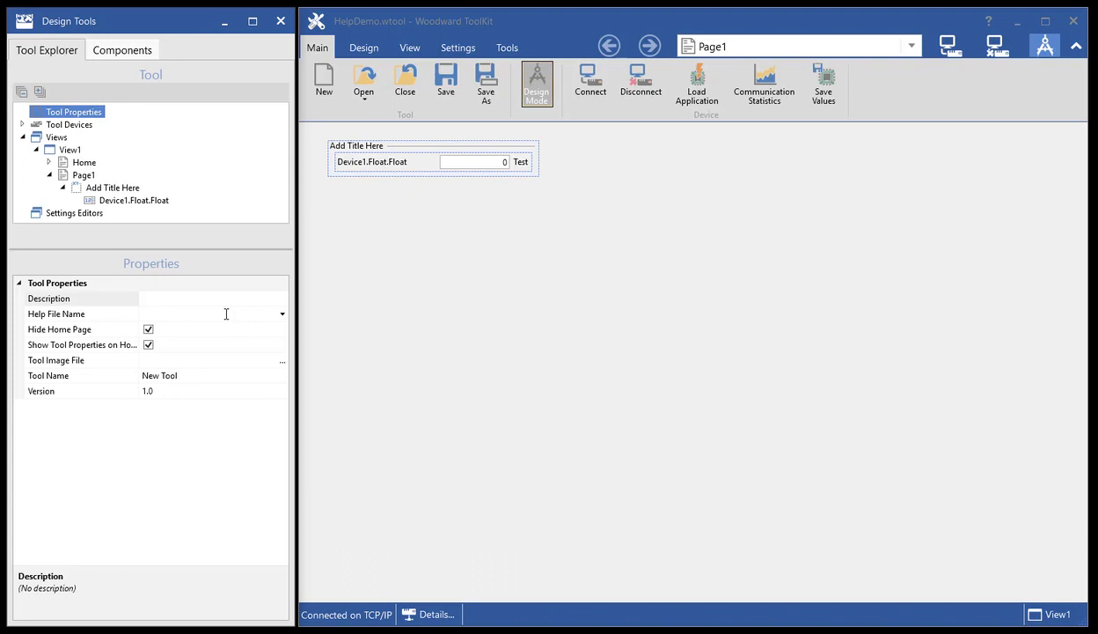
{"action": "left_click", "coordinate": [283, 314]}
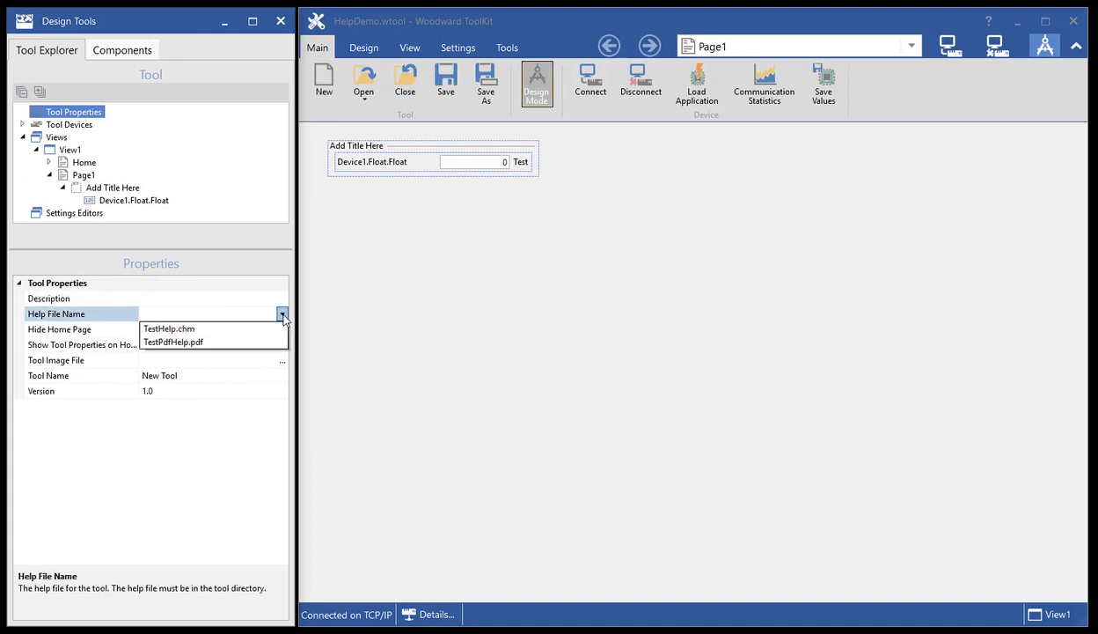
{"action": "left_click", "coordinate": [196, 330]}
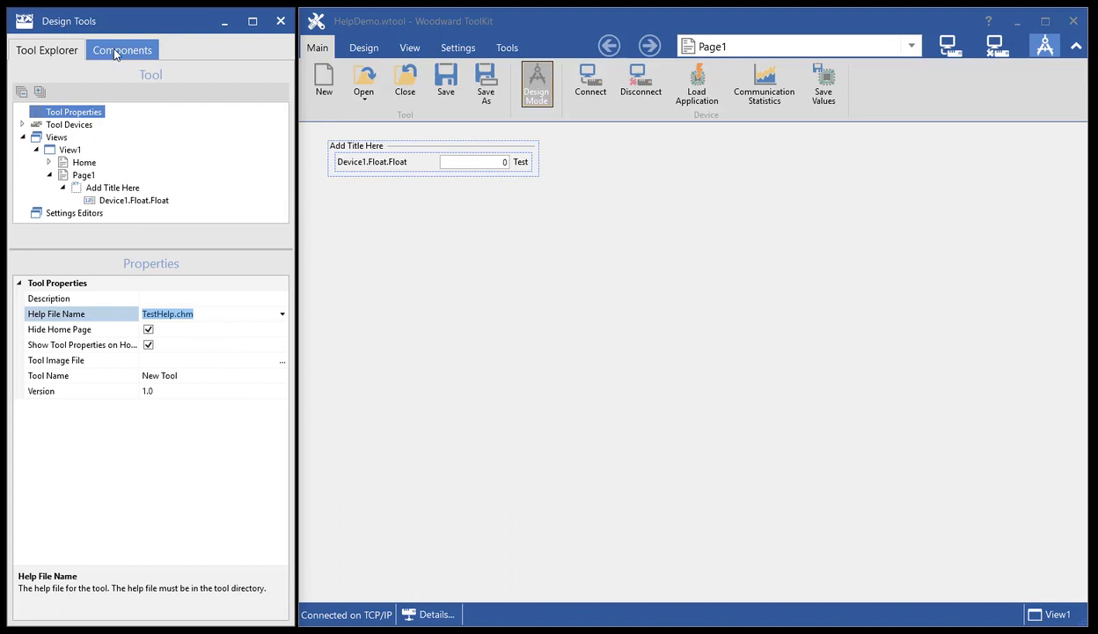
- Link the Device1.Float.Float parameter's help to topic2.html, using Html Help Topic as the link type
{"action": "left_click", "coordinate": [400, 163]}
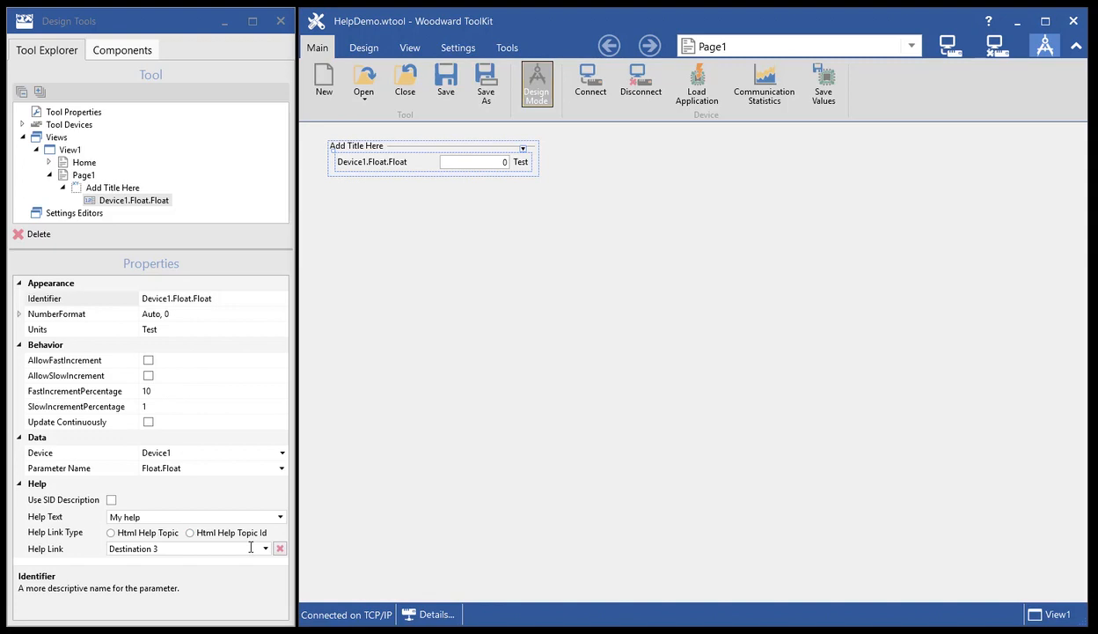
{"action": "left_click", "coordinate": [111, 534]}
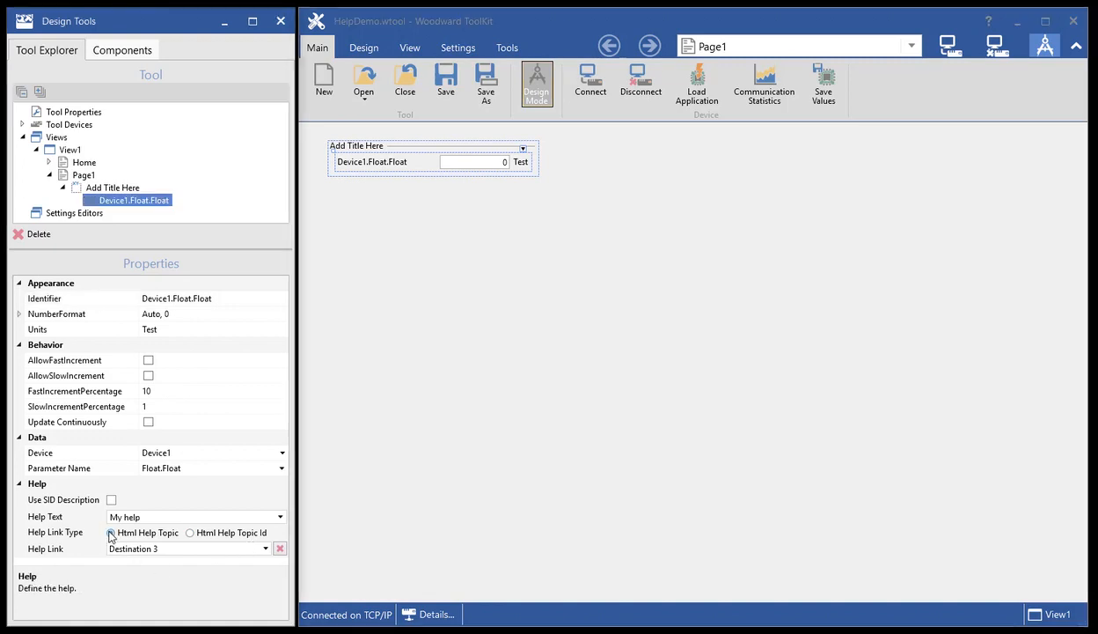
{"action": "left_click", "coordinate": [265, 550]}
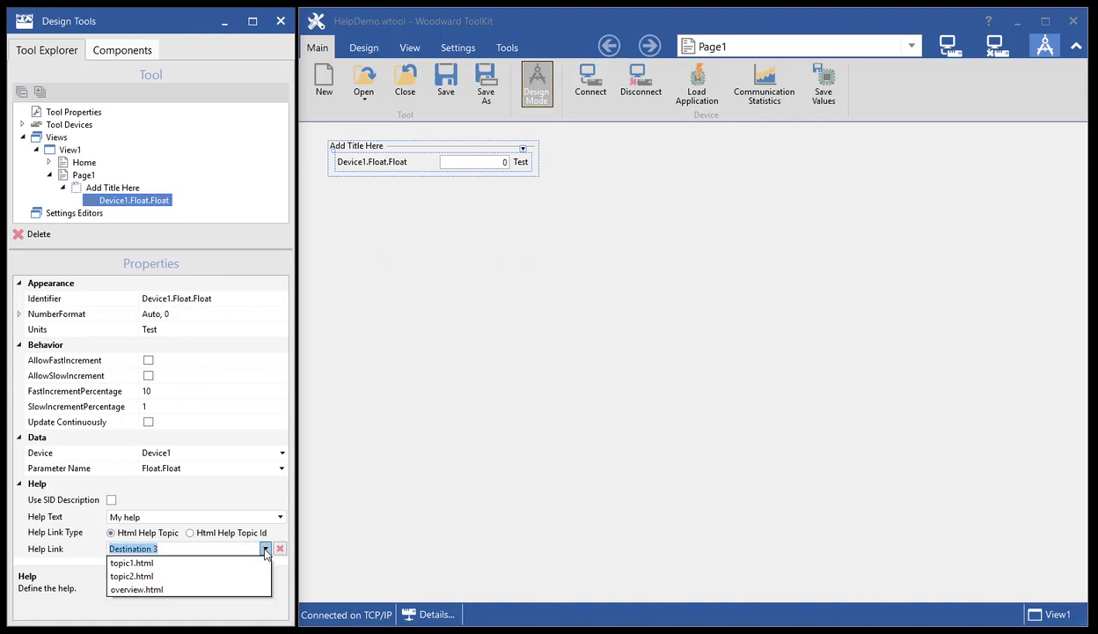
{"action": "left_click", "coordinate": [147, 576]}
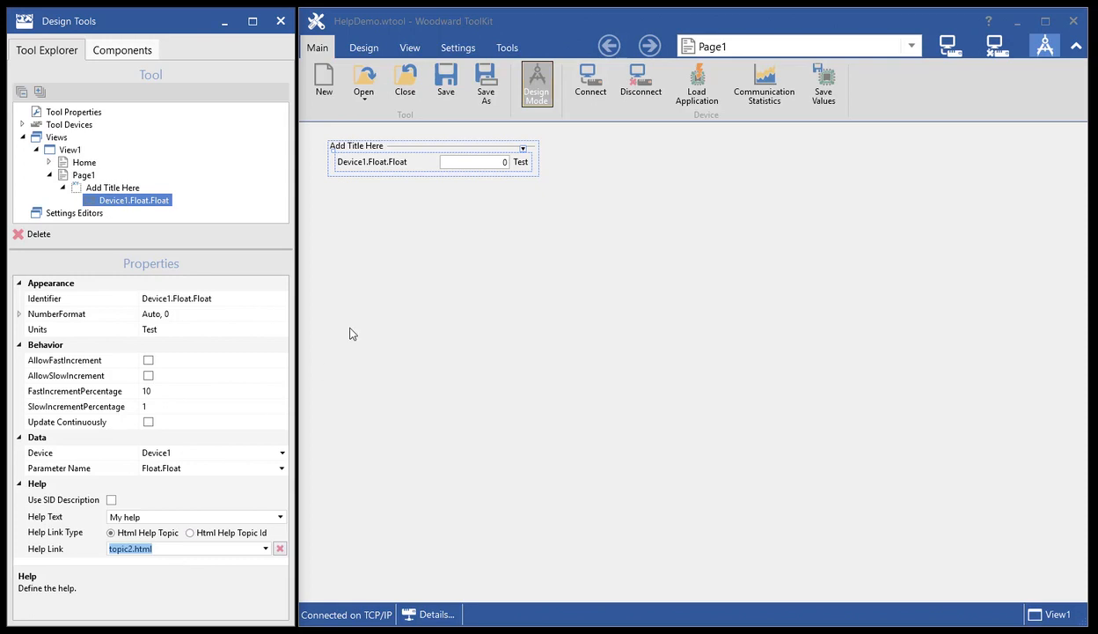
- Test the parameter's See More help link outside design mode, close the help viewer and return to design mode
{"action": "left_click", "coordinate": [537, 85]}
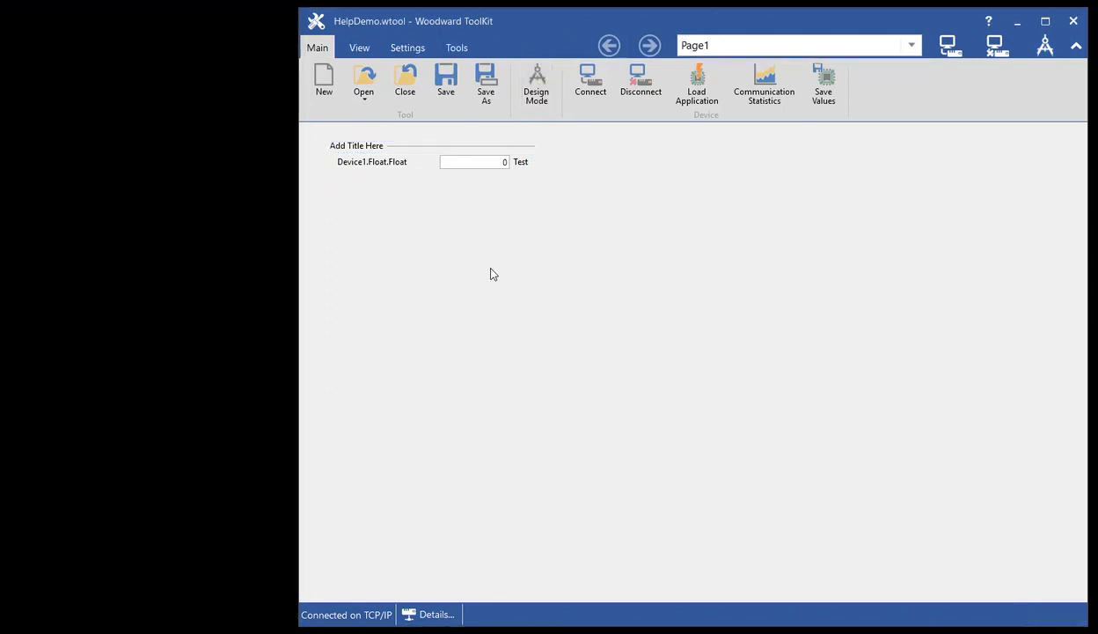
{"action": "right_click", "coordinate": [385, 165]}
{"action": "left_click", "coordinate": [426, 183]}
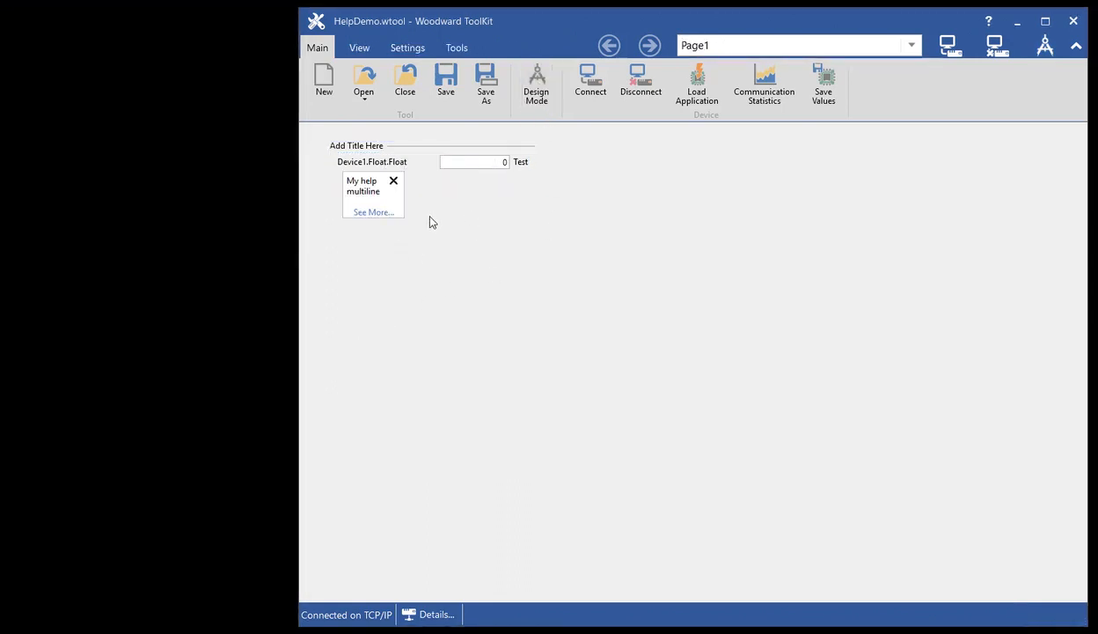
{"action": "left_click", "coordinate": [374, 214]}
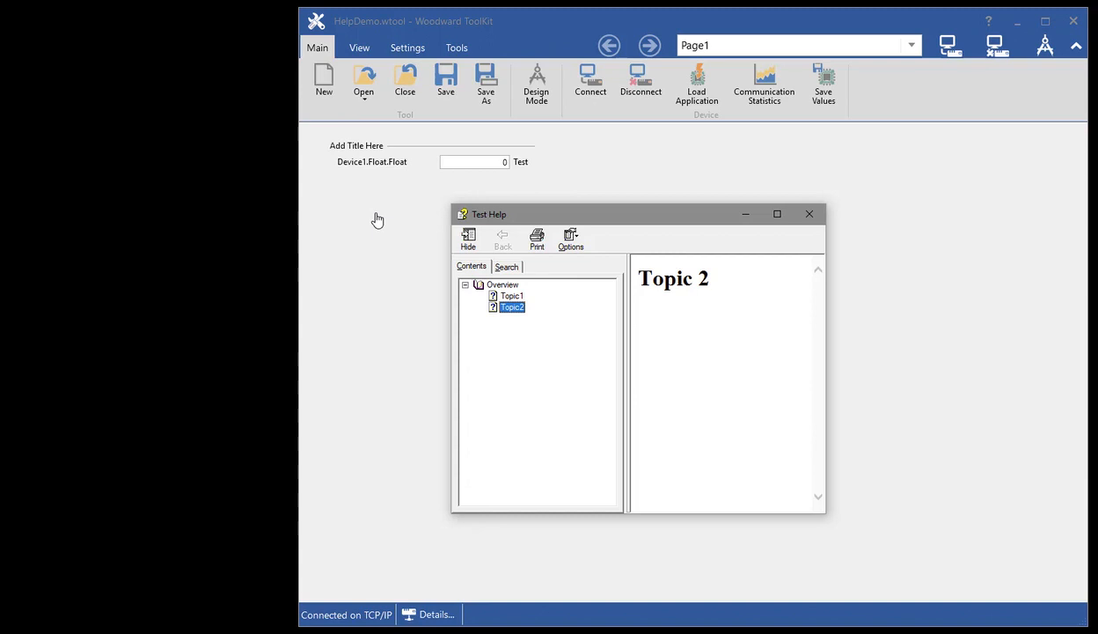
{"action": "left_click", "coordinate": [810, 213]}
{"action": "left_click", "coordinate": [536, 84]}
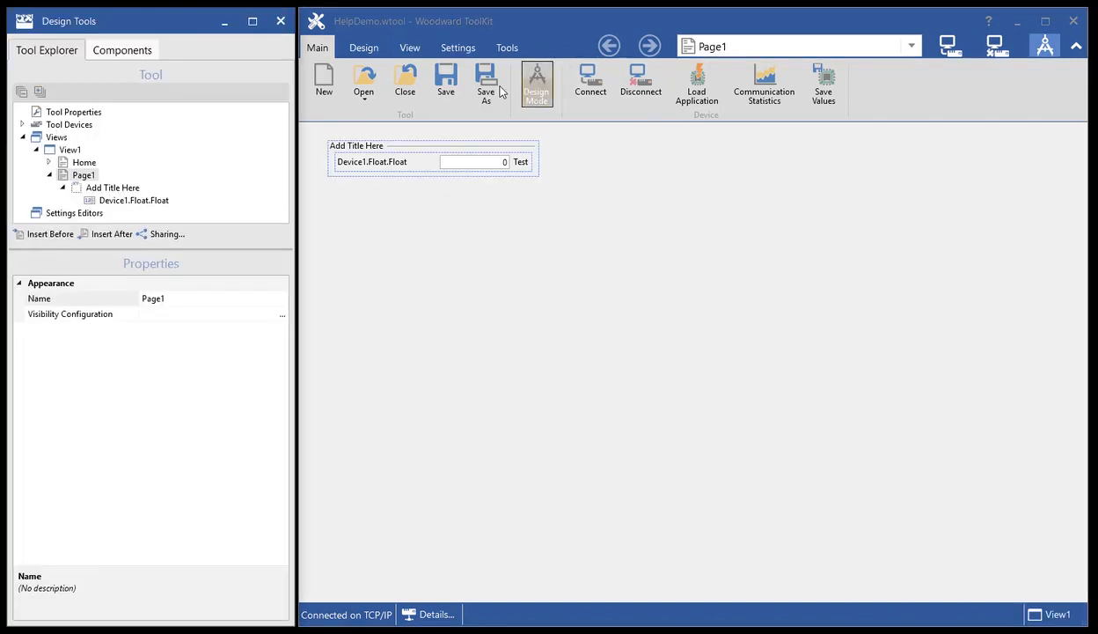
- Change the help file in the tool's properties to TestPdfHelp.pdf
{"action": "left_click", "coordinate": [76, 113]}
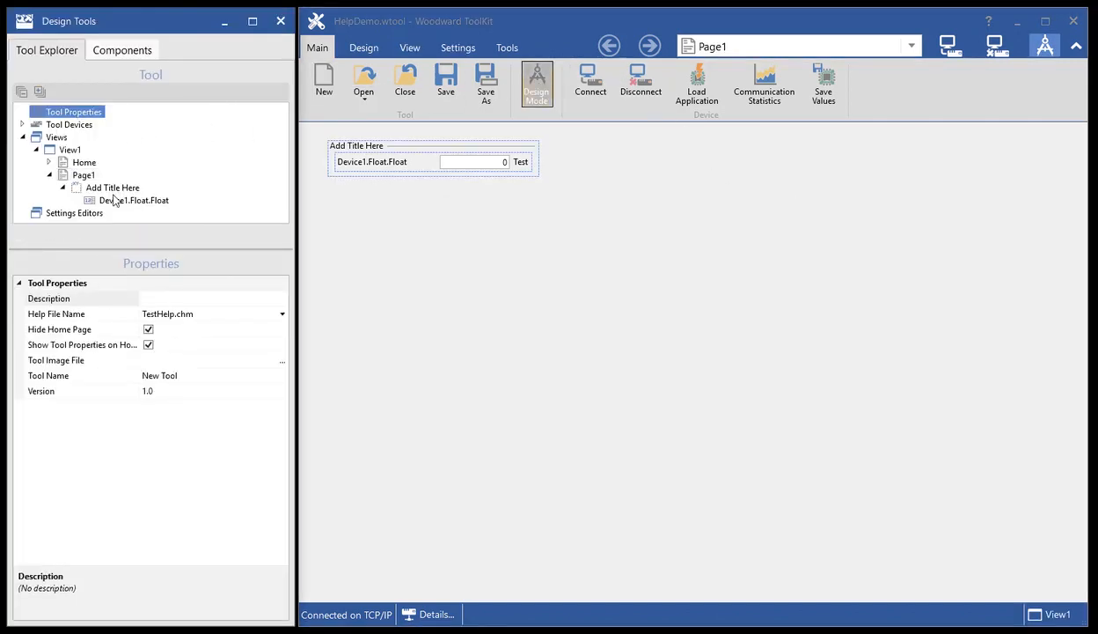
{"action": "left_click", "coordinate": [281, 314]}
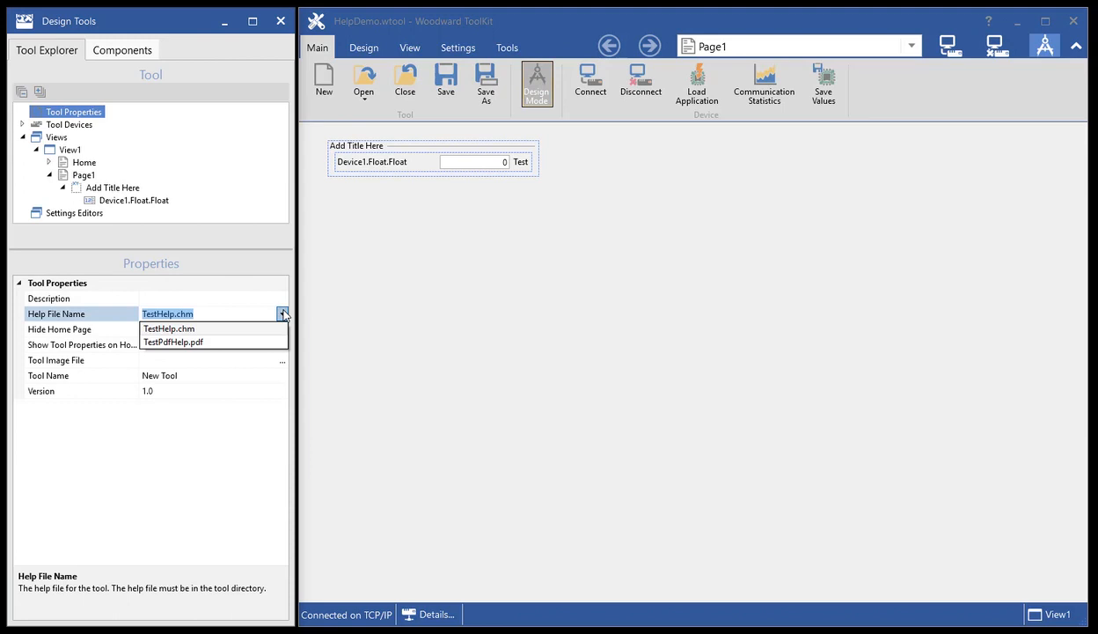
{"action": "left_click", "coordinate": [202, 342]}
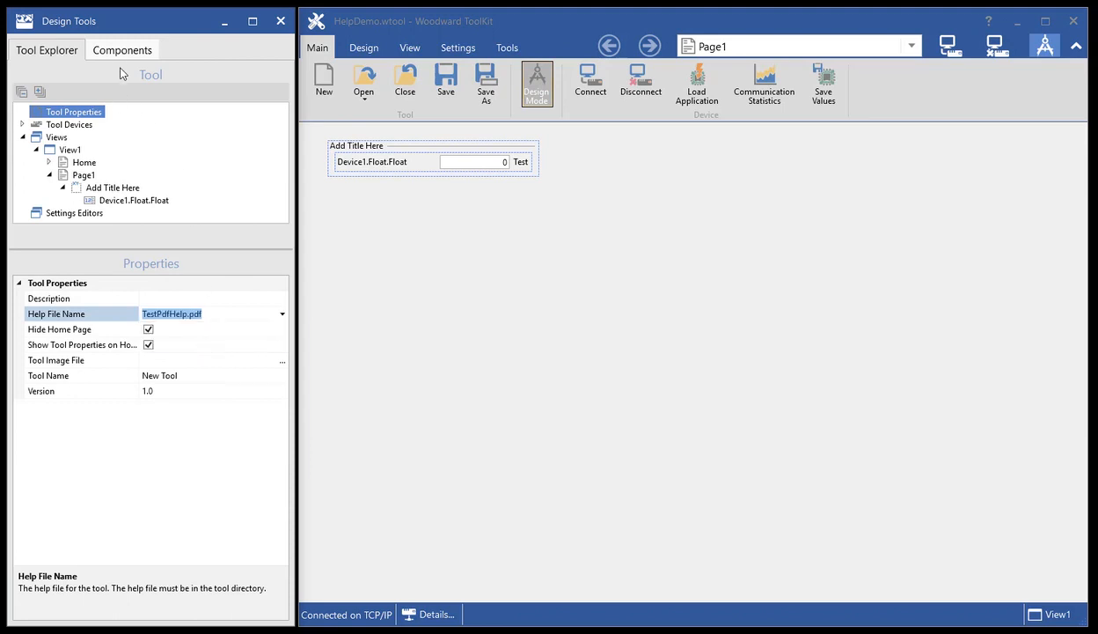
- Link the Device1.Float.Float parameter's help to Destination 3, using Pdf Destination as the link type
{"action": "left_click", "coordinate": [410, 162]}
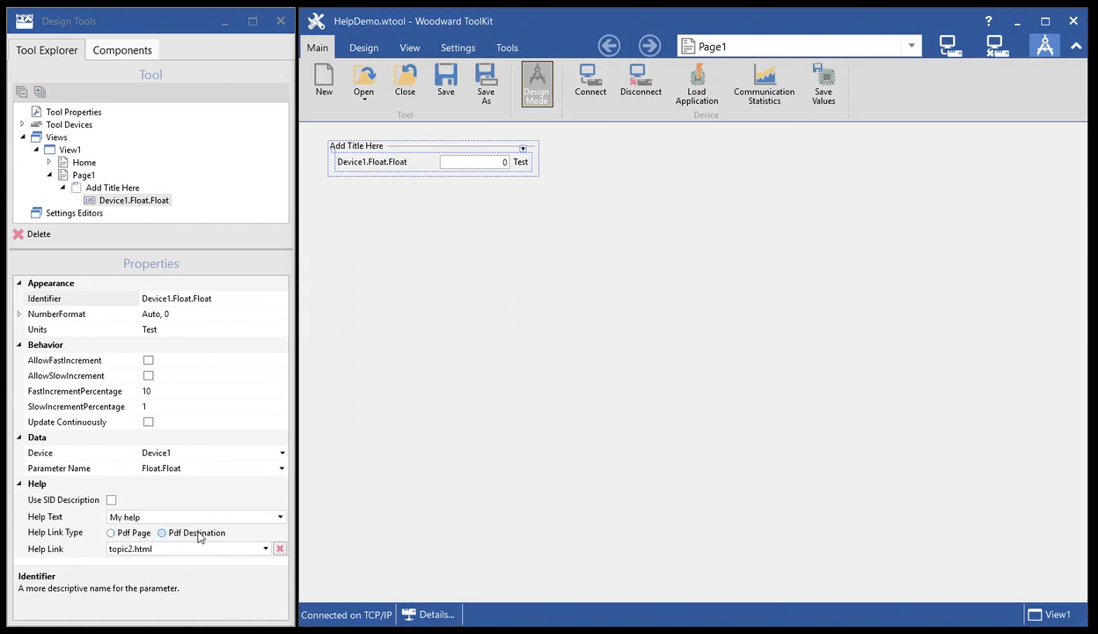
{"action": "left_click", "coordinate": [265, 548]}
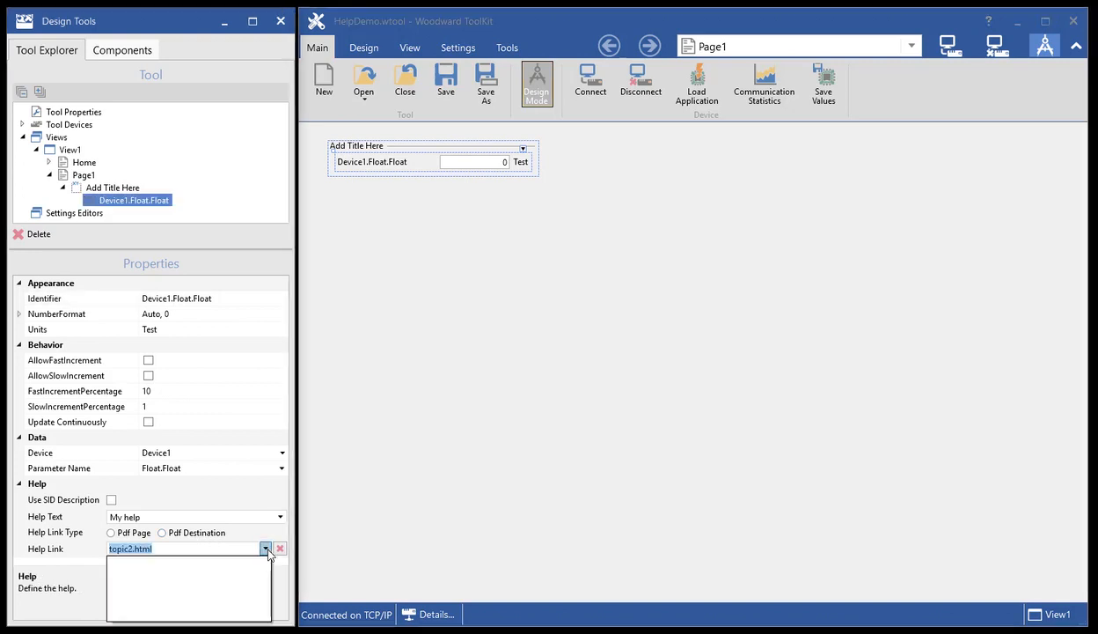
{"action": "left_click", "coordinate": [112, 539]}
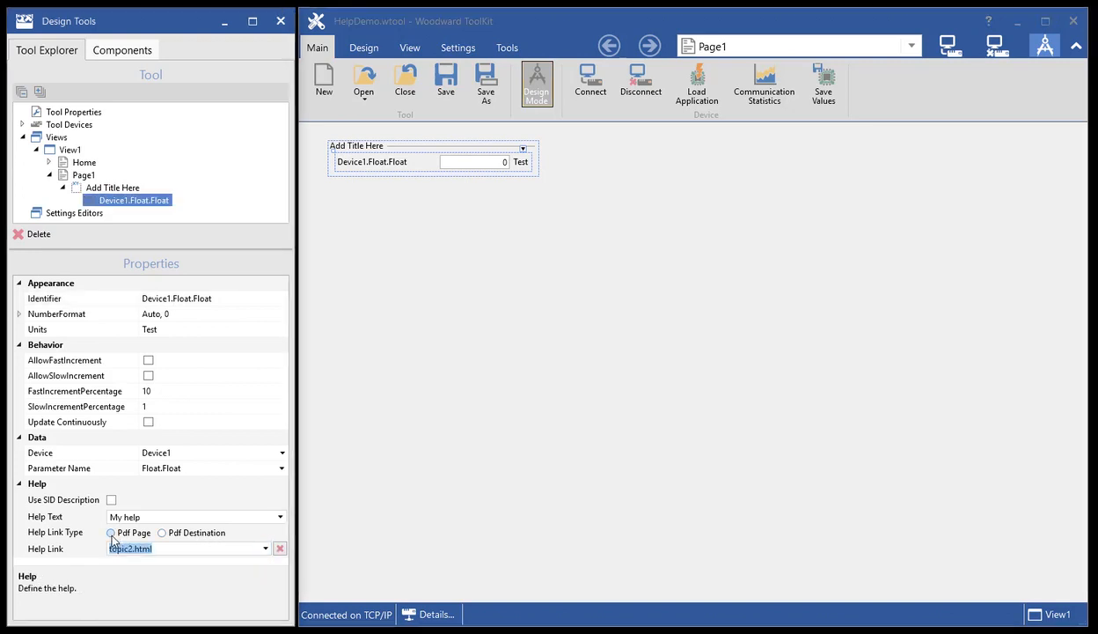
{"action": "left_click", "coordinate": [162, 532]}
{"action": "left_click", "coordinate": [265, 548]}
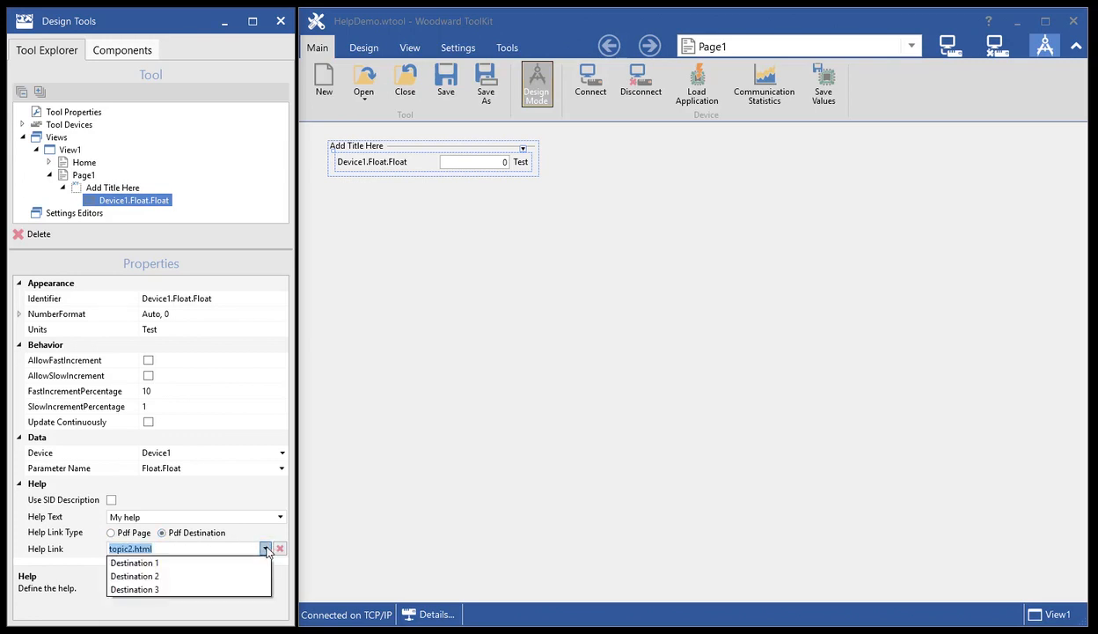
{"action": "left_click", "coordinate": [142, 589]}
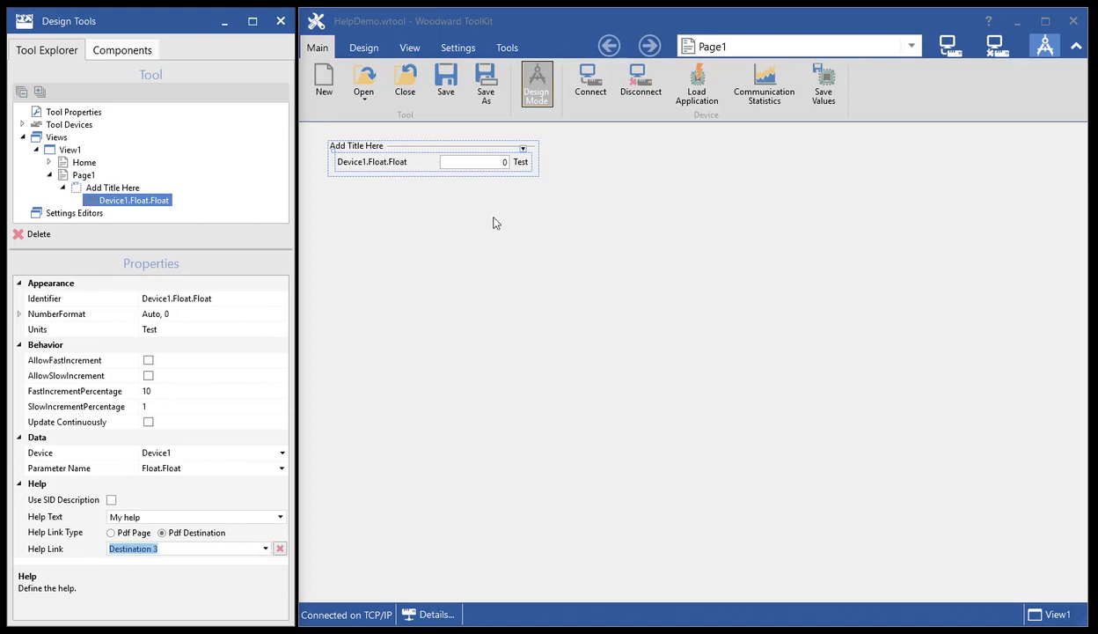
- Outside design mode, follow the See More link in the parameter's help, close the PDF viewer and return to design mode
{"action": "left_click", "coordinate": [534, 88]}
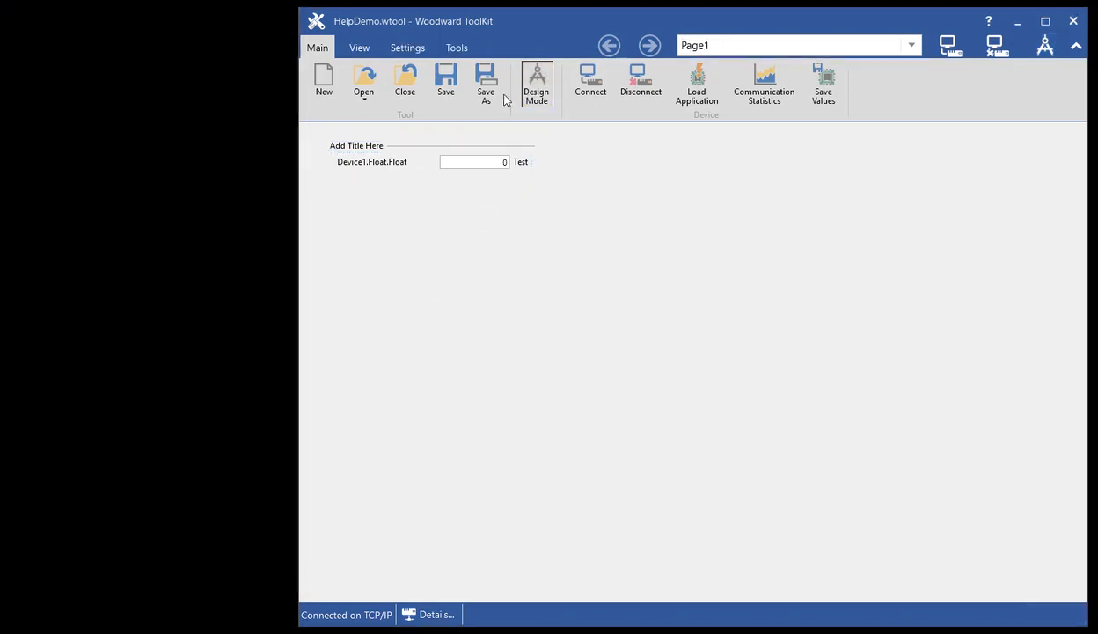
{"action": "right_click", "coordinate": [382, 168]}
{"action": "left_click", "coordinate": [424, 189]}
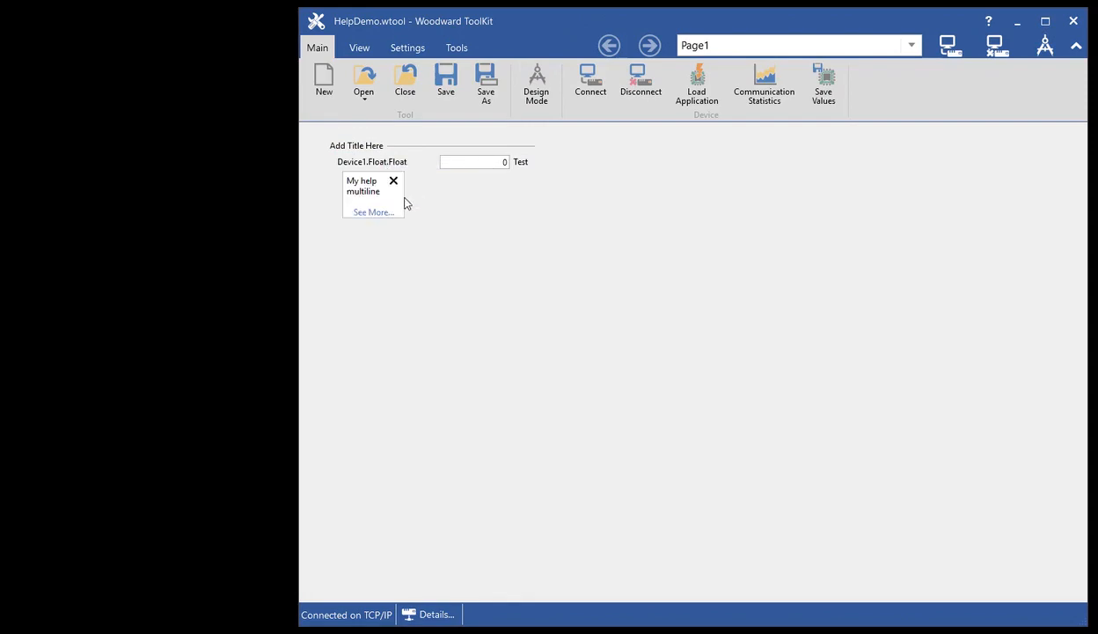
{"action": "left_click", "coordinate": [370, 212]}
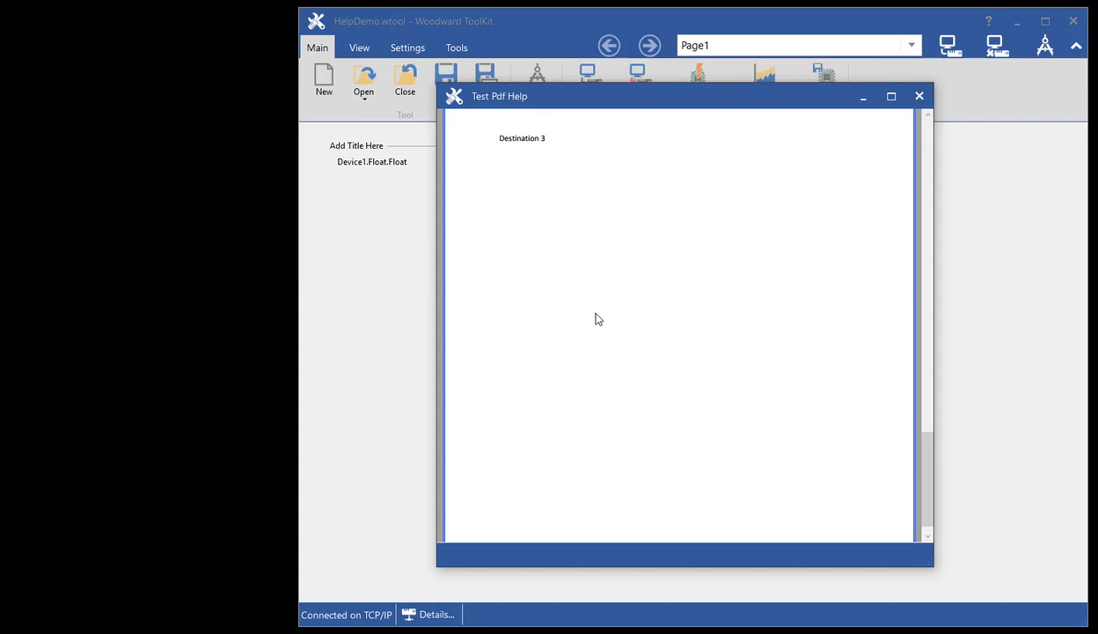
{"action": "left_click", "coordinate": [920, 96]}
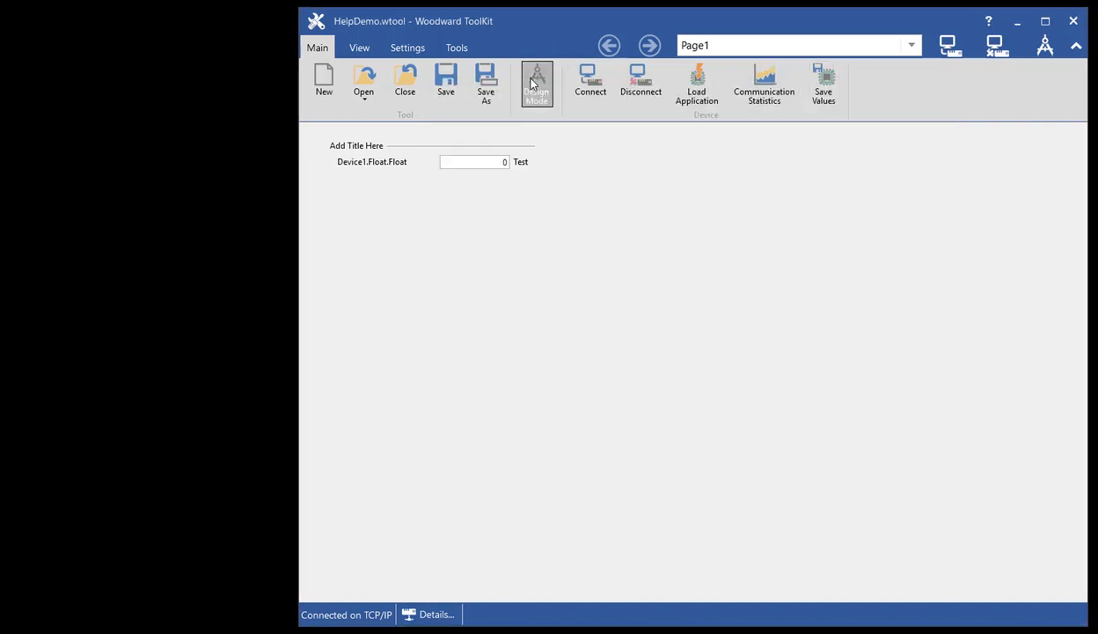
{"action": "left_click", "coordinate": [532, 84]}
- Clear the help text of the Device1.Float.Float parameter, keeping its PDF help link
{"action": "left_click", "coordinate": [396, 161]}
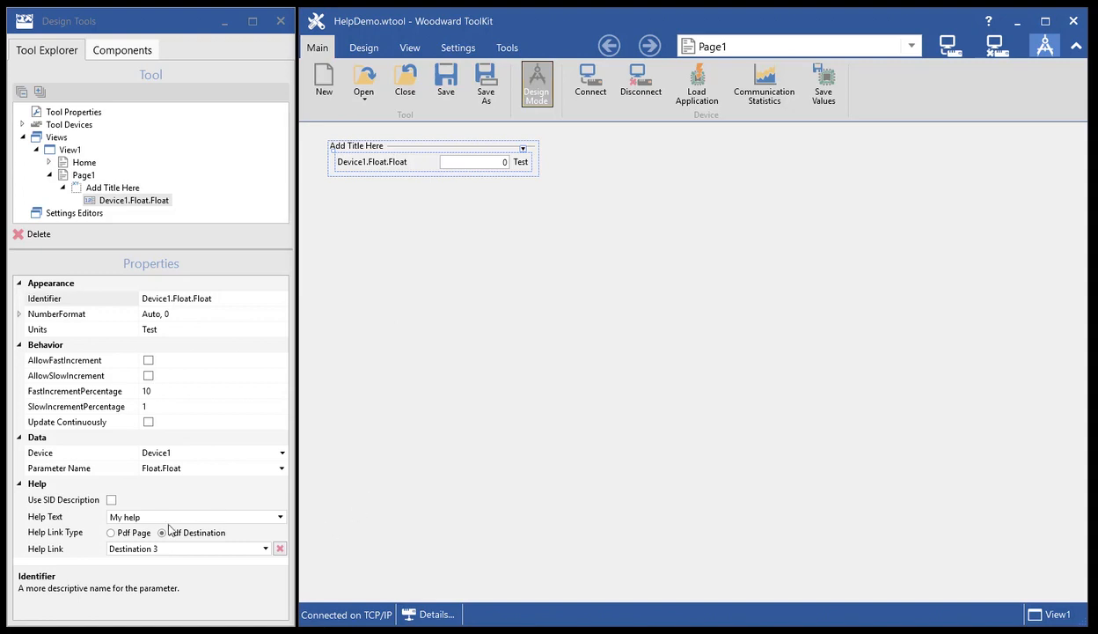
{"action": "left_click_drag", "start_coordinate": [154, 519], "coordinate": [66, 520]}
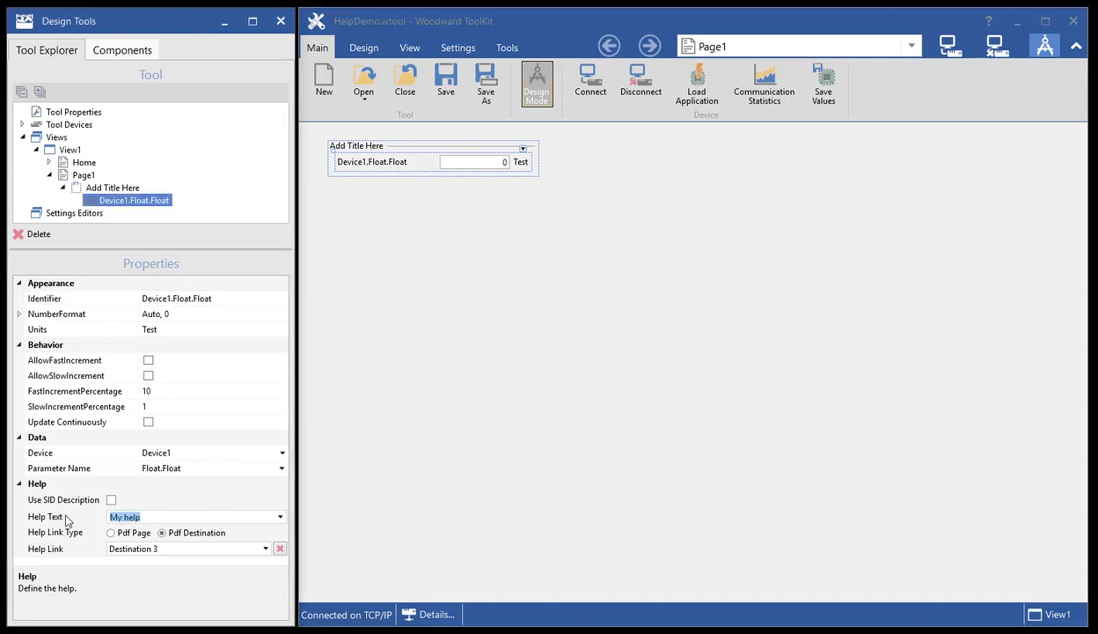
{"action": "key", "text": "BackSpace"}
{"action": "key", "text": "BackSpace"}
{"action": "key", "text": "BackSpace"}
{"action": "key", "text": "BackSpace"}
{"action": "key", "text": "BackSpace"}
{"action": "key", "text": "BackSpace"}
{"action": "key", "text": "BackSpace"}
- Test the parameter's help without help text outside design mode, close the PDF viewer and return to design mode
{"action": "left_click", "coordinate": [539, 87]}
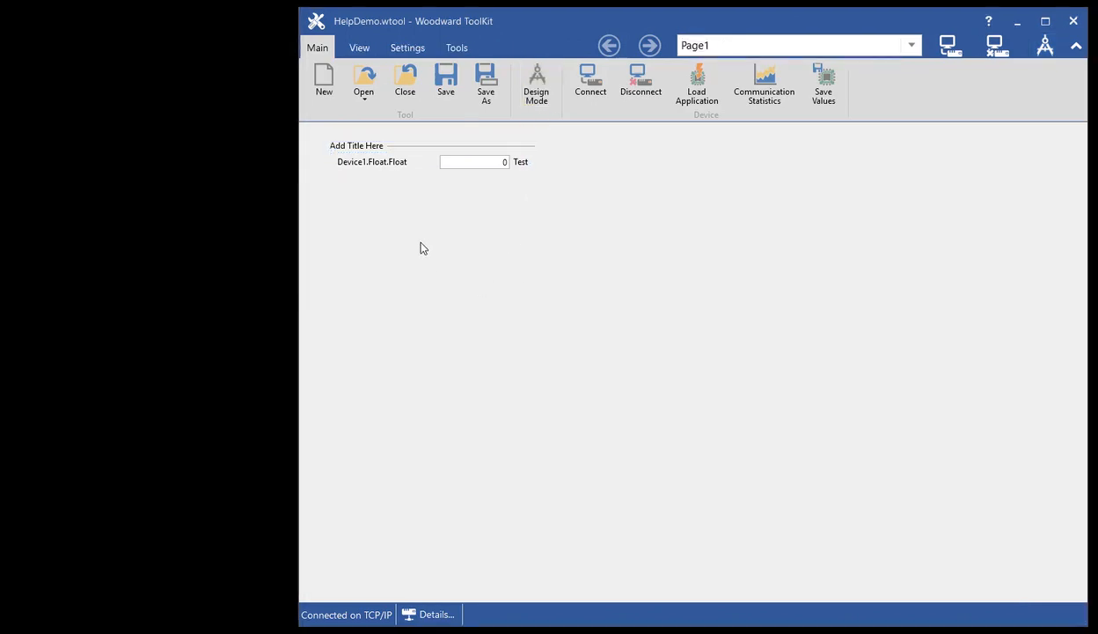
{"action": "right_click", "coordinate": [385, 169]}
{"action": "left_click", "coordinate": [426, 192]}
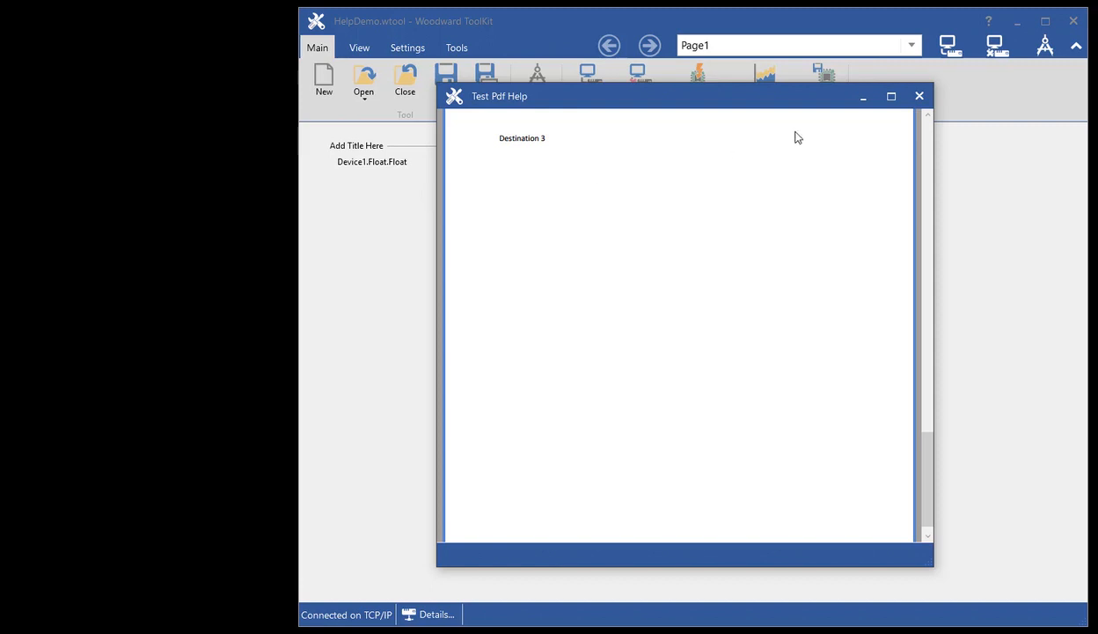
{"action": "left_click", "coordinate": [919, 96]}
{"action": "left_click", "coordinate": [529, 92]}
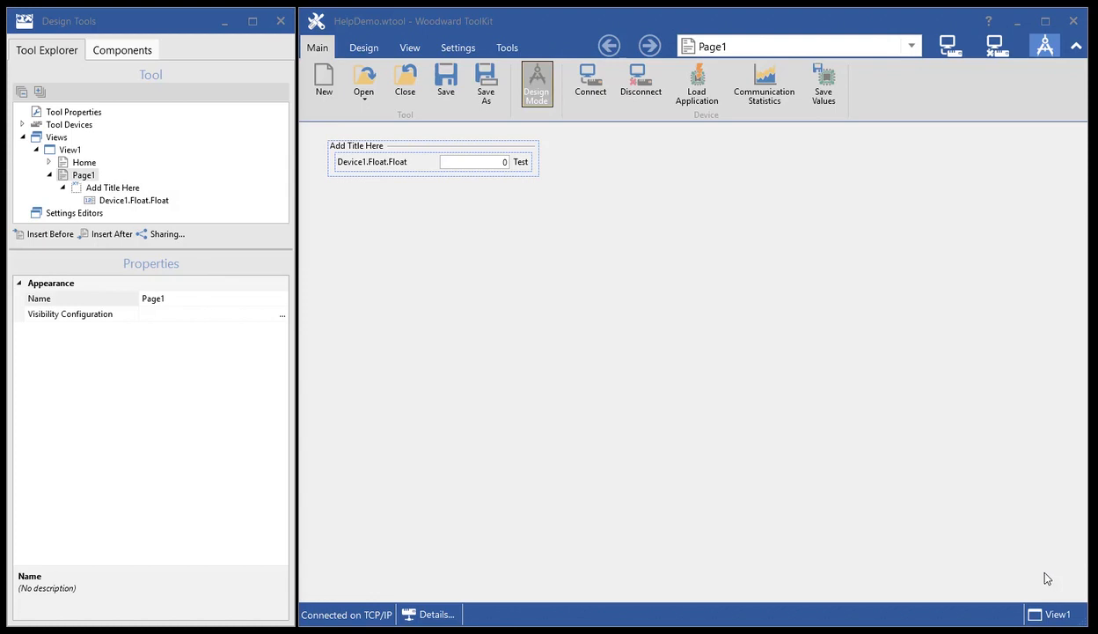
- Add a label component to Page1 below the parameter group and set its help text to "My help"
{"action": "left_click", "coordinate": [109, 54]}
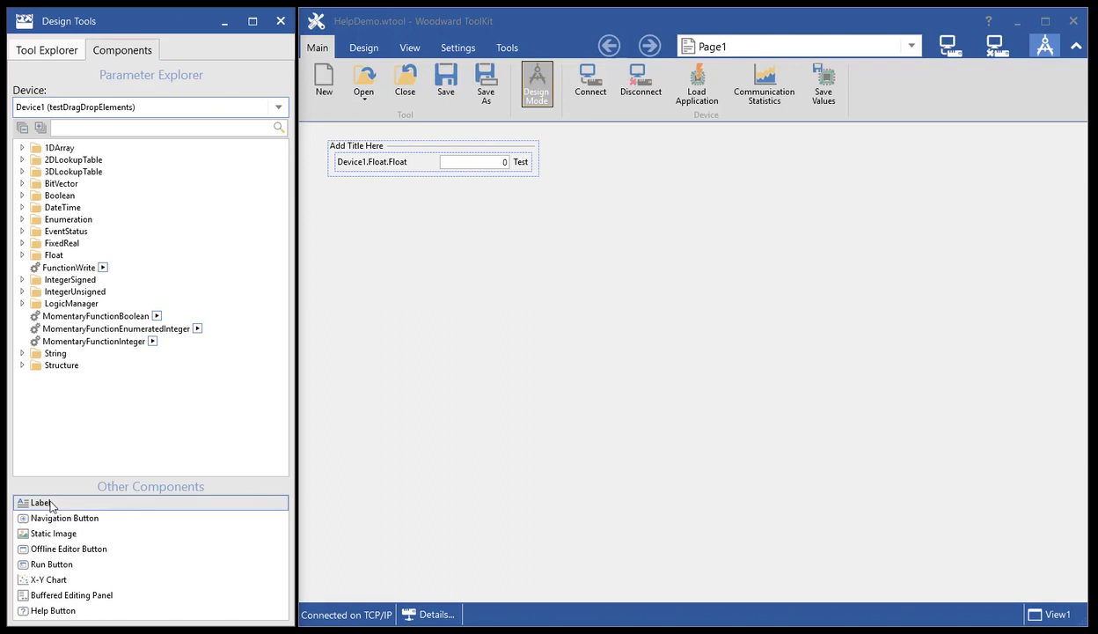
{"action": "left_click_drag", "start_coordinate": [50, 504], "coordinate": [326, 195]}
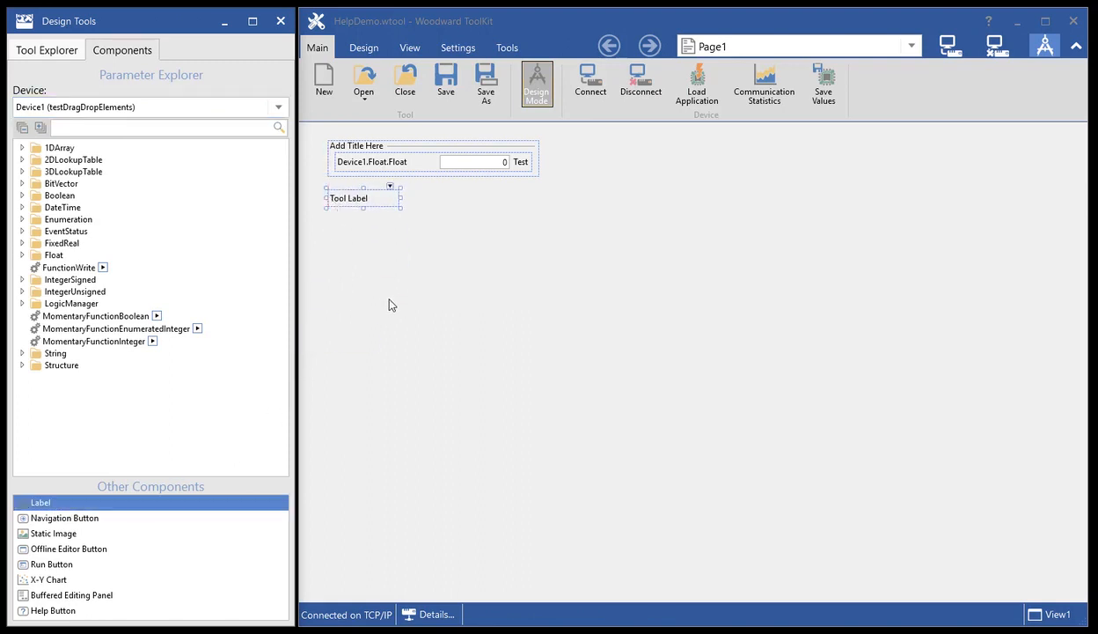
{"action": "left_click", "coordinate": [45, 54]}
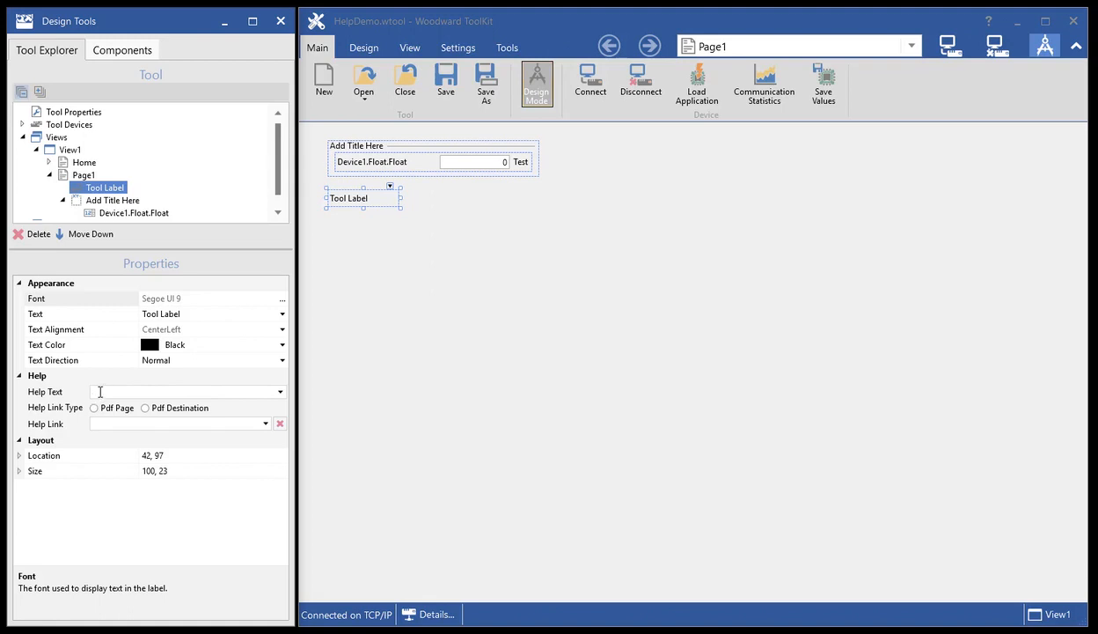
{"action": "left_click", "coordinate": [99, 392]}
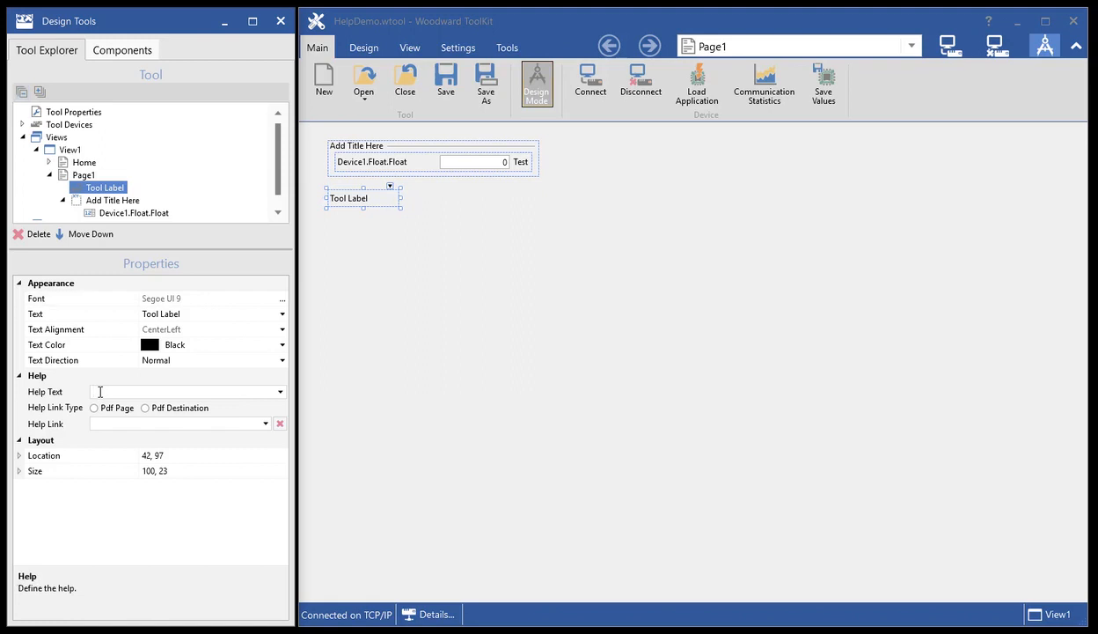
{"action": "type", "text": "My help"}
- Test the label's help outside design mode, dismiss the help popup and return to design mode
{"action": "left_click", "coordinate": [536, 84]}
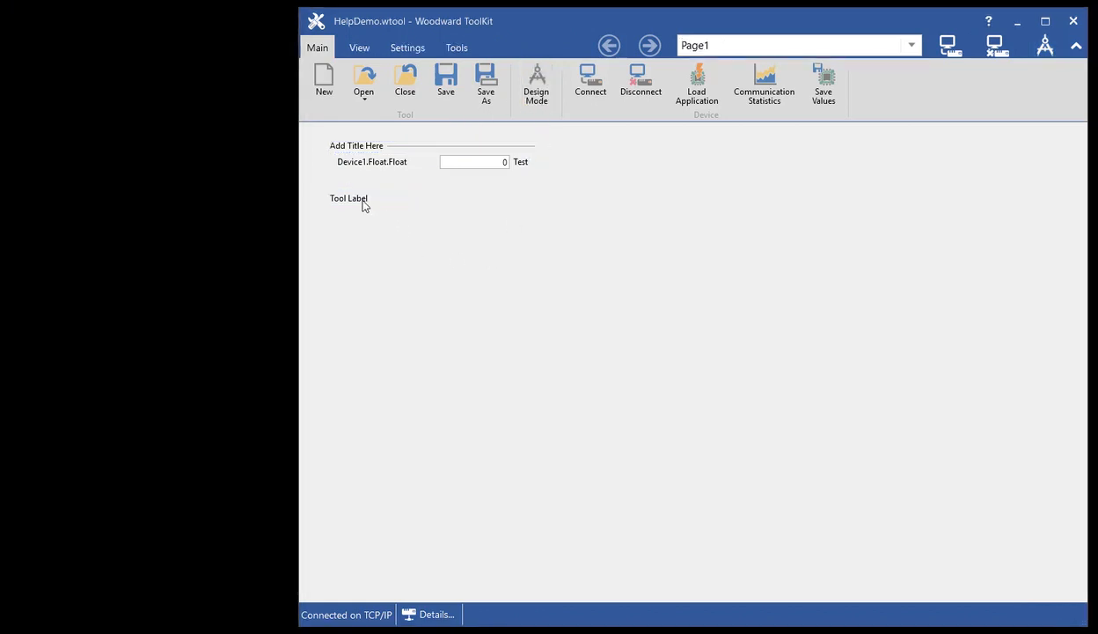
{"action": "left_click", "coordinate": [366, 204]}
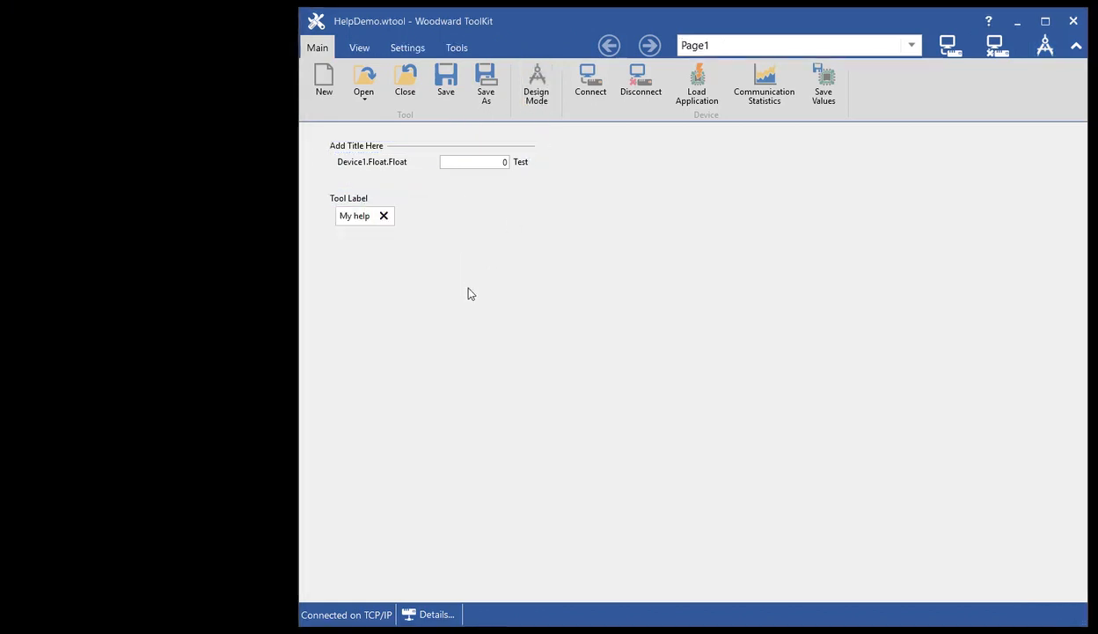
{"action": "left_click", "coordinate": [384, 215]}
{"action": "left_click", "coordinate": [536, 83]}
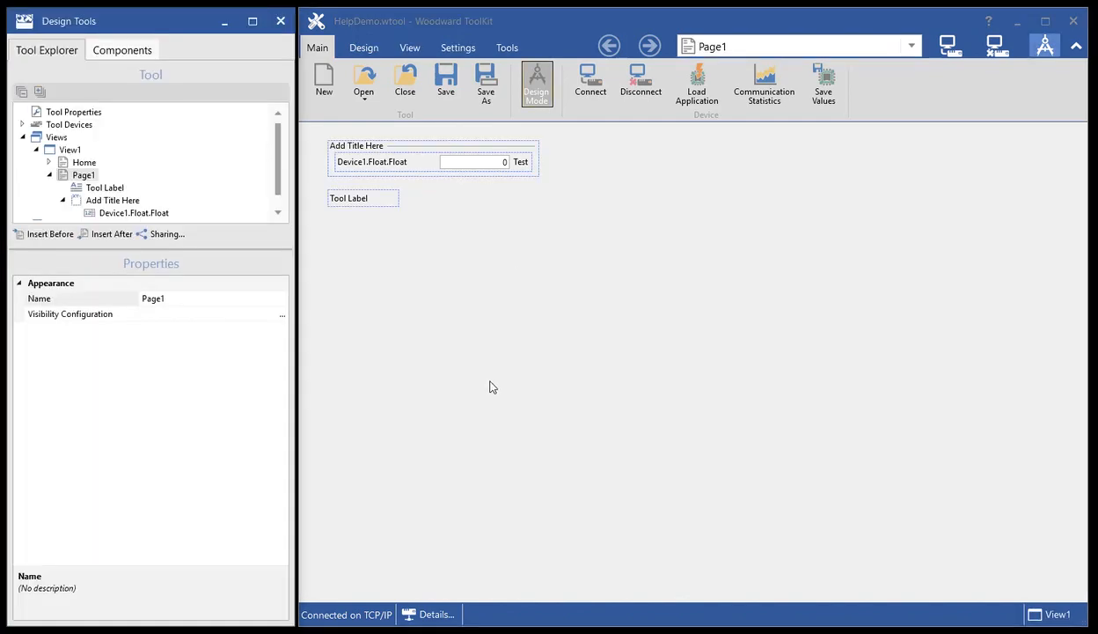
- Place a Help Button component on Page1 below the Tool Label
{"action": "left_click", "coordinate": [136, 54]}
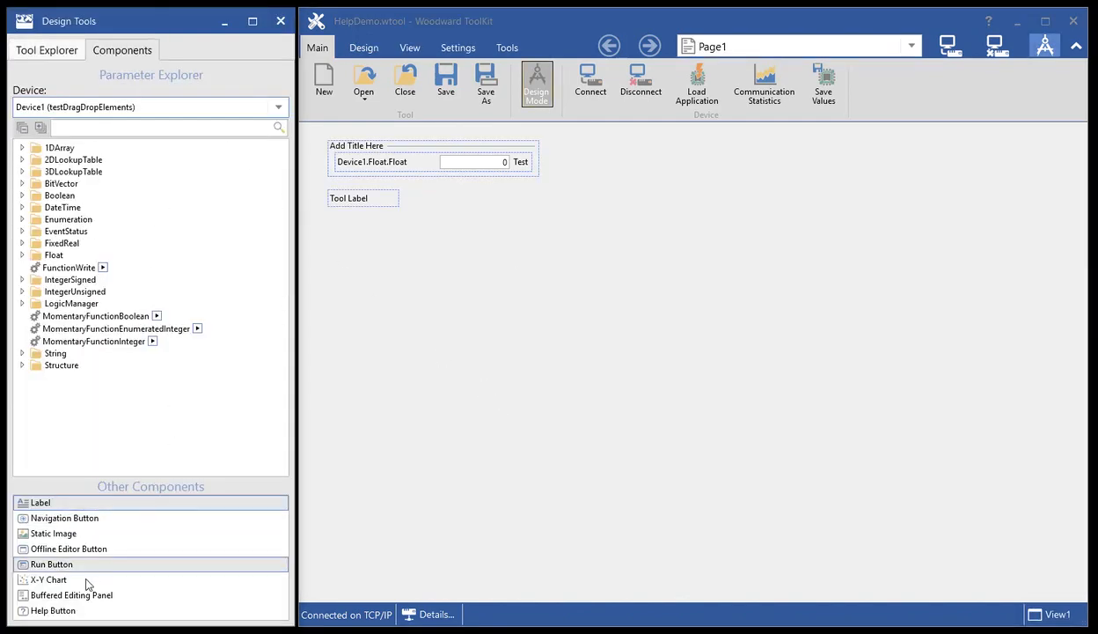
{"action": "left_click_drag", "start_coordinate": [57, 615], "coordinate": [333, 261]}
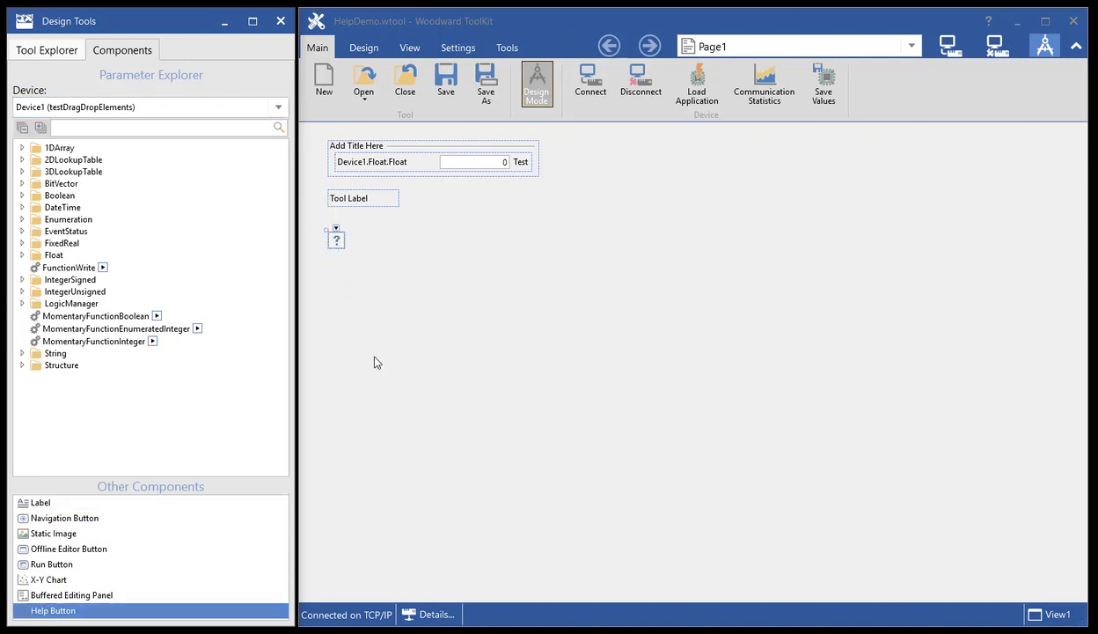
{"action": "left_click", "coordinate": [374, 363]}
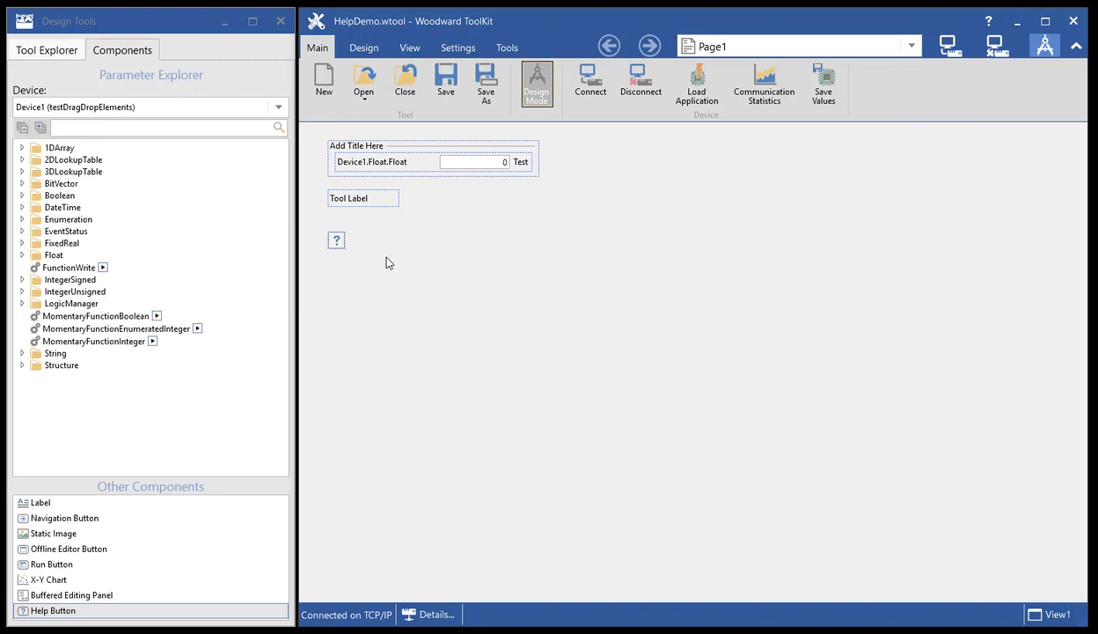
- Give the help button a Pdf Page link to a page of the help file and set its help text to "Help"
{"action": "left_click", "coordinate": [337, 238]}
{"action": "left_click", "coordinate": [63, 51]}
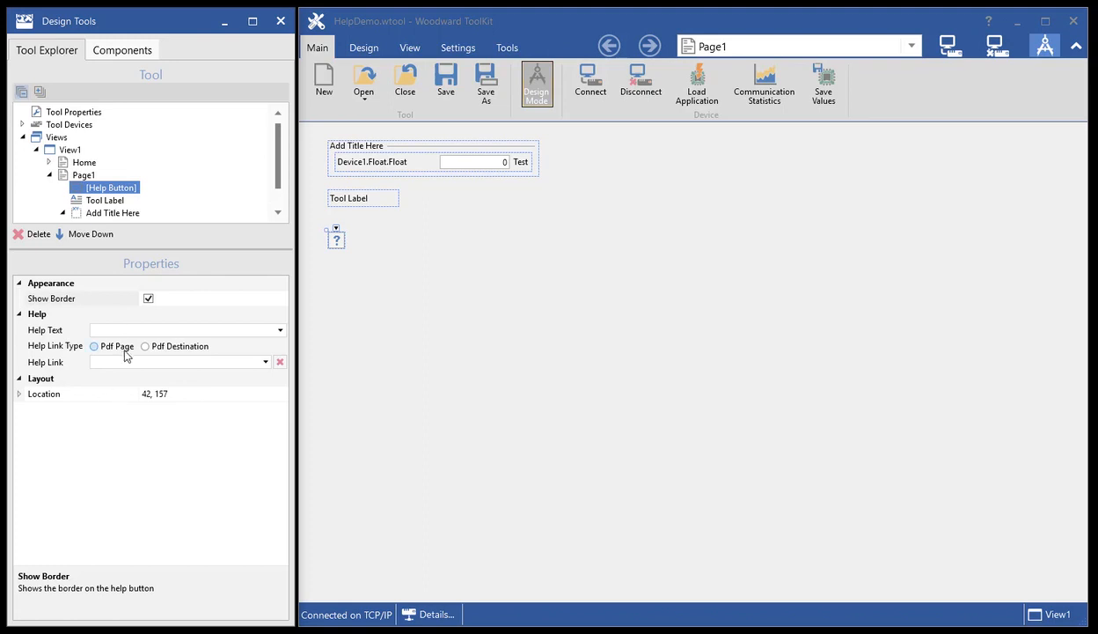
{"action": "left_click", "coordinate": [96, 348]}
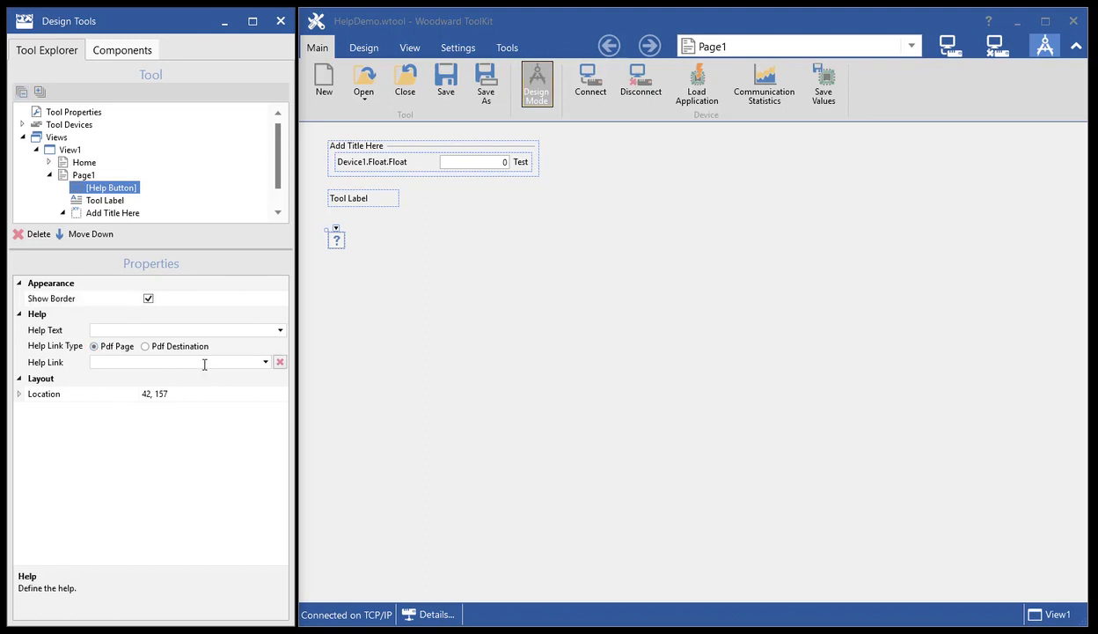
{"action": "left_click", "coordinate": [265, 363]}
{"action": "left_click", "coordinate": [136, 385]}
{"action": "left_click", "coordinate": [134, 332]}
{"action": "type", "text": "Helo"}
{"action": "key", "text": "BackSpace"}
{"action": "type", "text": "p"}
- Test the help button's popup outside design mode and return to design mode
{"action": "left_click", "coordinate": [537, 84]}
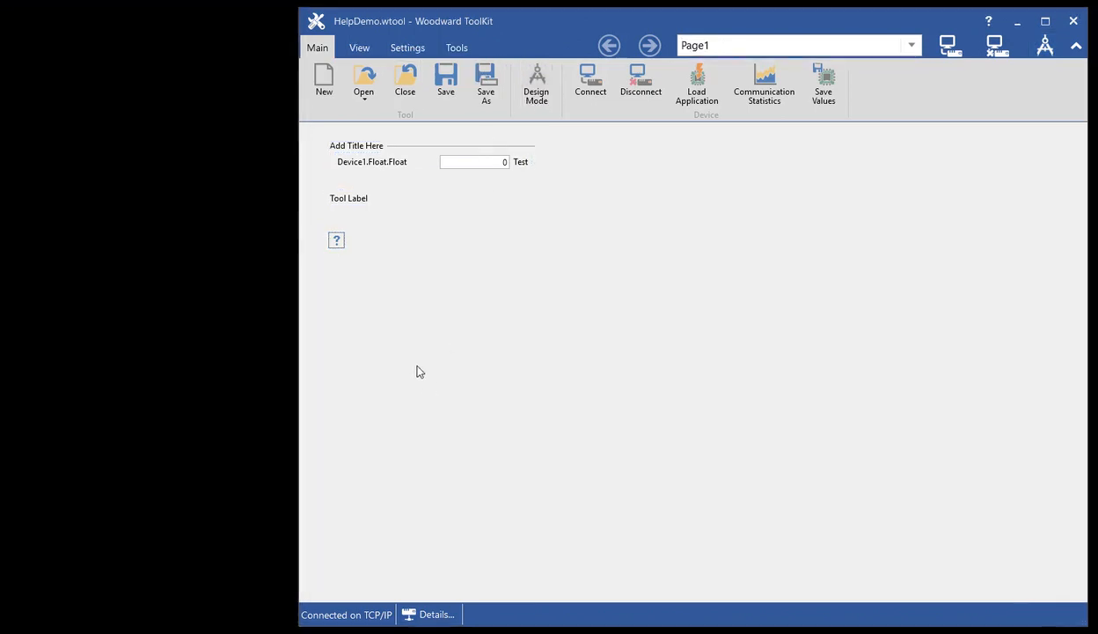
{"action": "left_click", "coordinate": [339, 246]}
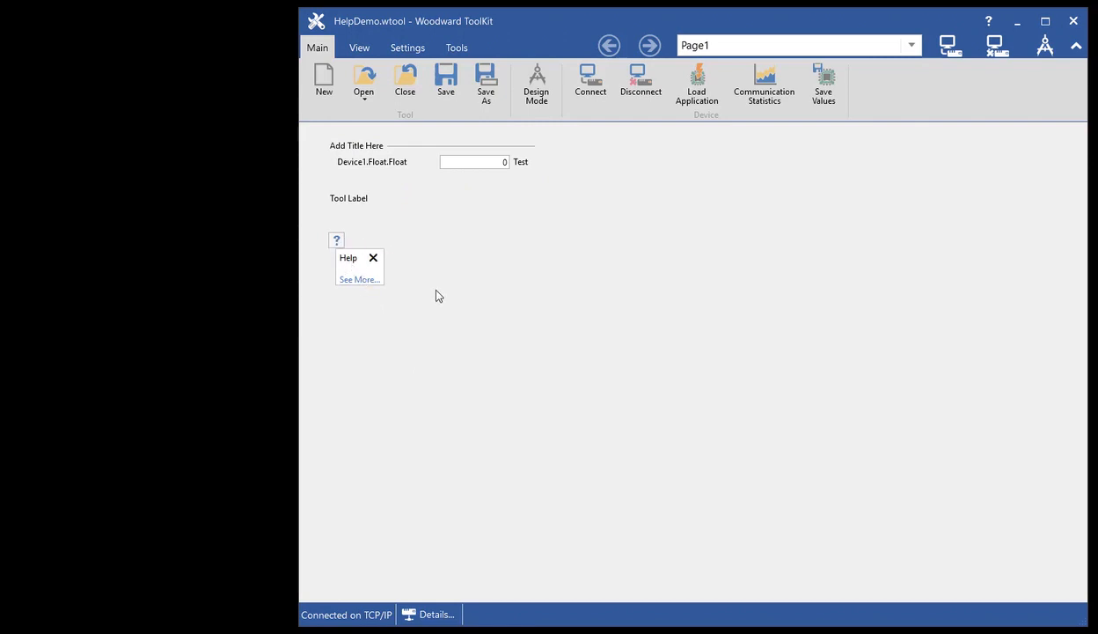
{"action": "left_click", "coordinate": [536, 88]}
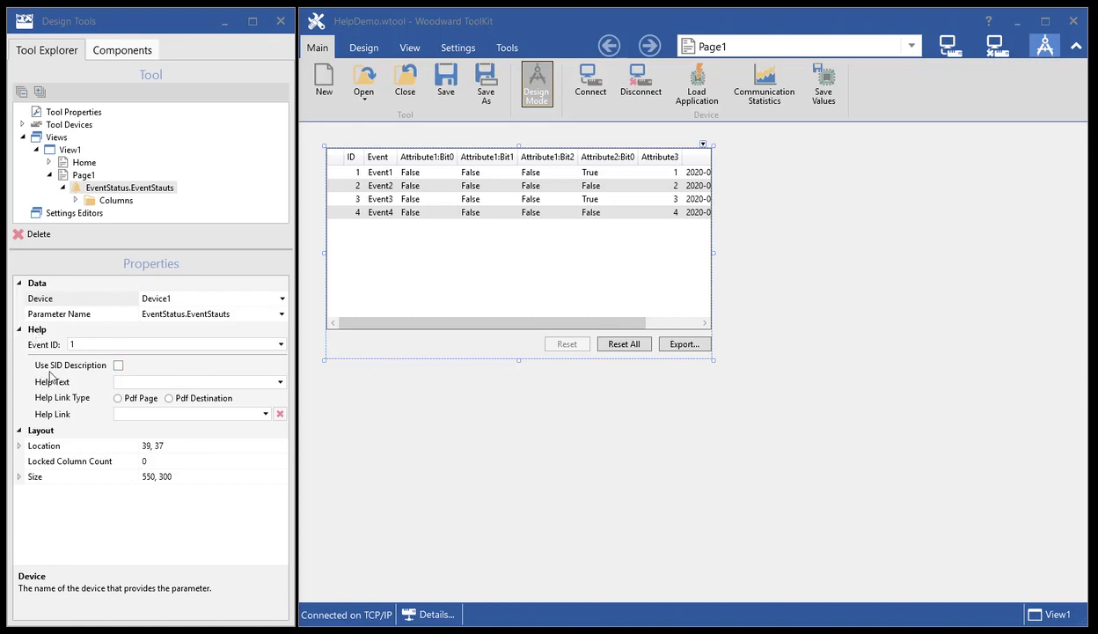
- Turn on the SID description as help for event ID 1 of the EventStatus.EventStauts table
{"action": "left_click", "coordinate": [281, 345]}
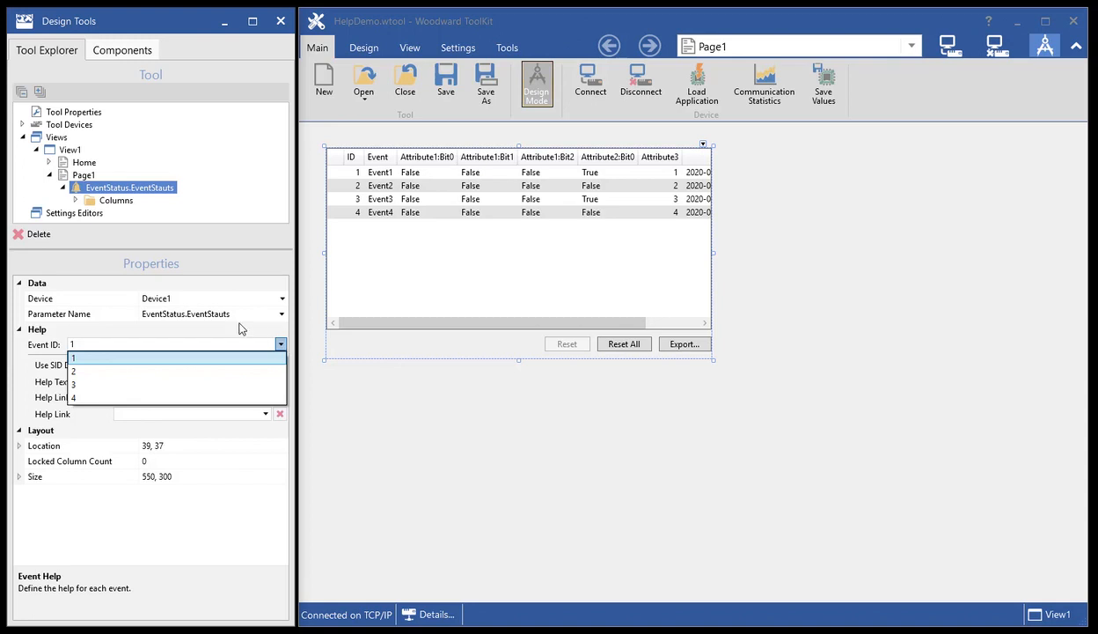
{"action": "left_click", "coordinate": [176, 357]}
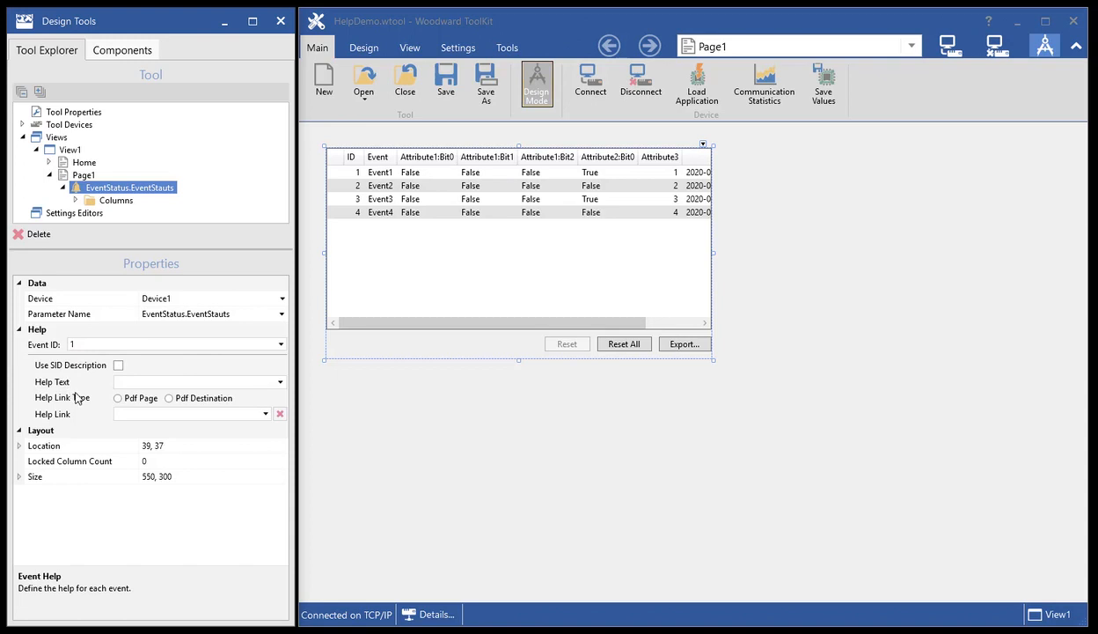
{"action": "left_click", "coordinate": [119, 365]}
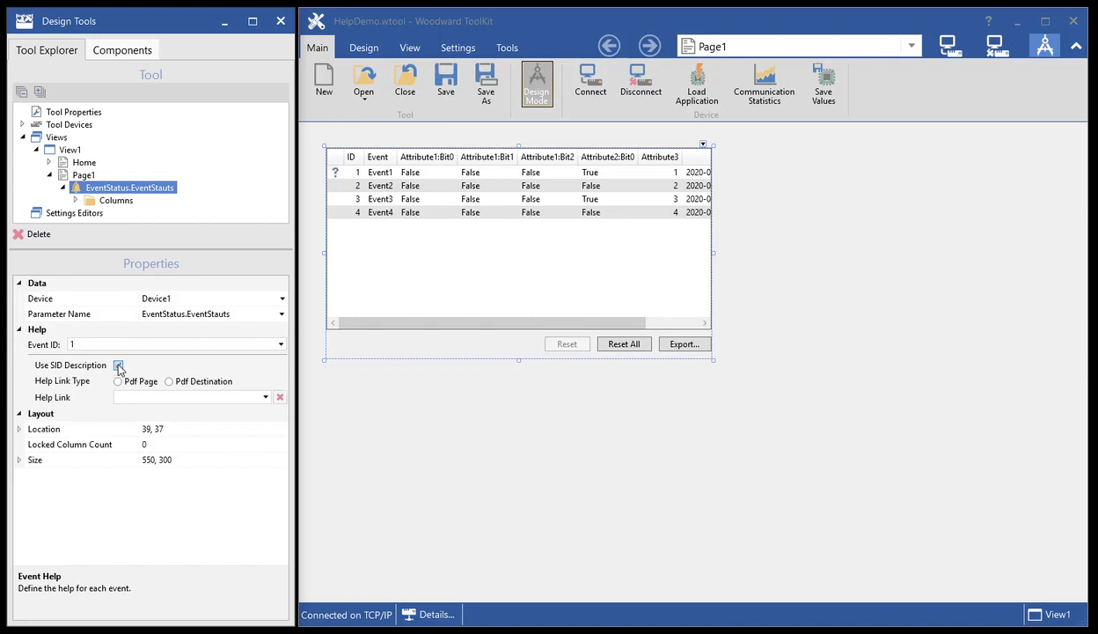
- Set the help text of event ID 2 in the event table to "My help"
{"action": "left_click", "coordinate": [281, 344]}
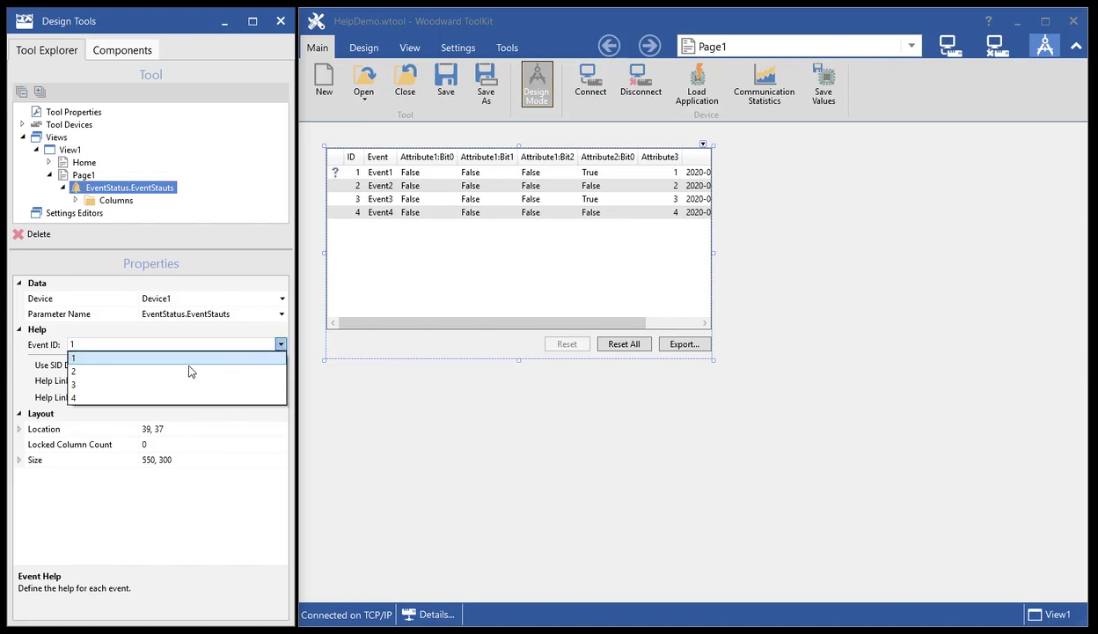
{"action": "left_click", "coordinate": [175, 372]}
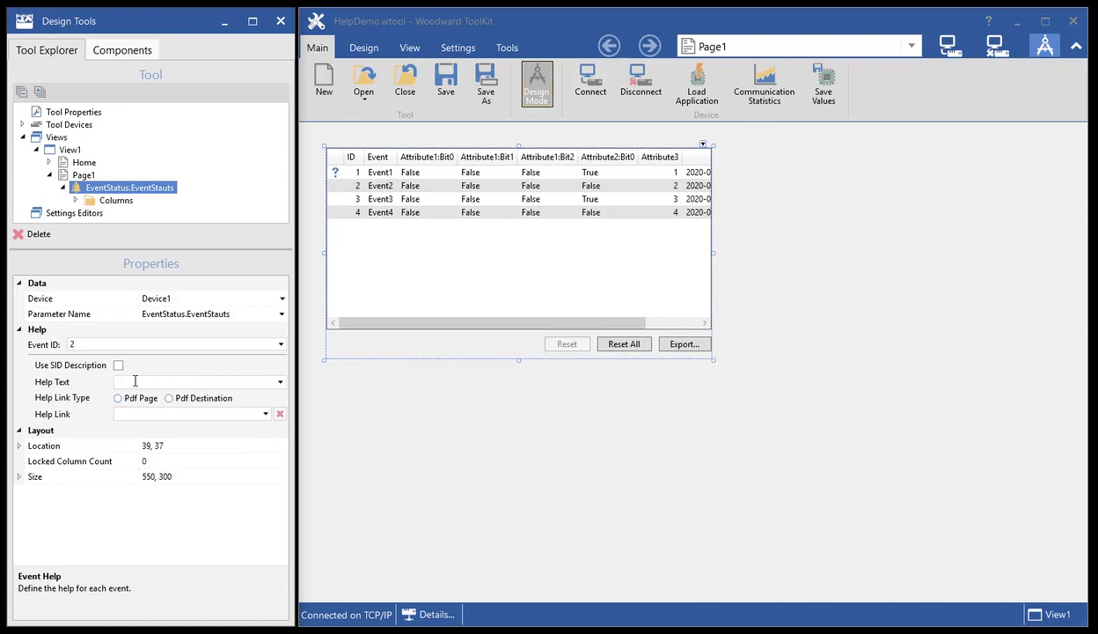
{"action": "left_click", "coordinate": [135, 381]}
{"action": "type", "text": "My help"}
- Give event ID 3 in the event table a Pdf Destination help link to Destination 2
{"action": "left_click", "coordinate": [279, 344]}
{"action": "left_click", "coordinate": [164, 384]}
{"action": "left_click", "coordinate": [169, 397]}
{"action": "left_click", "coordinate": [267, 417]}
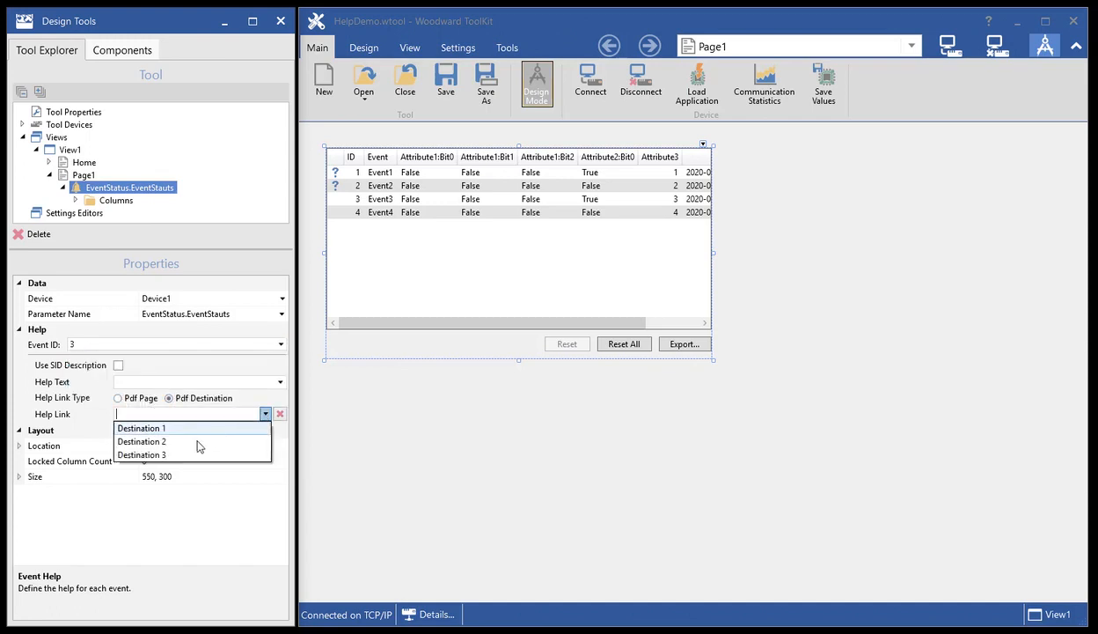
{"action": "left_click", "coordinate": [193, 441]}
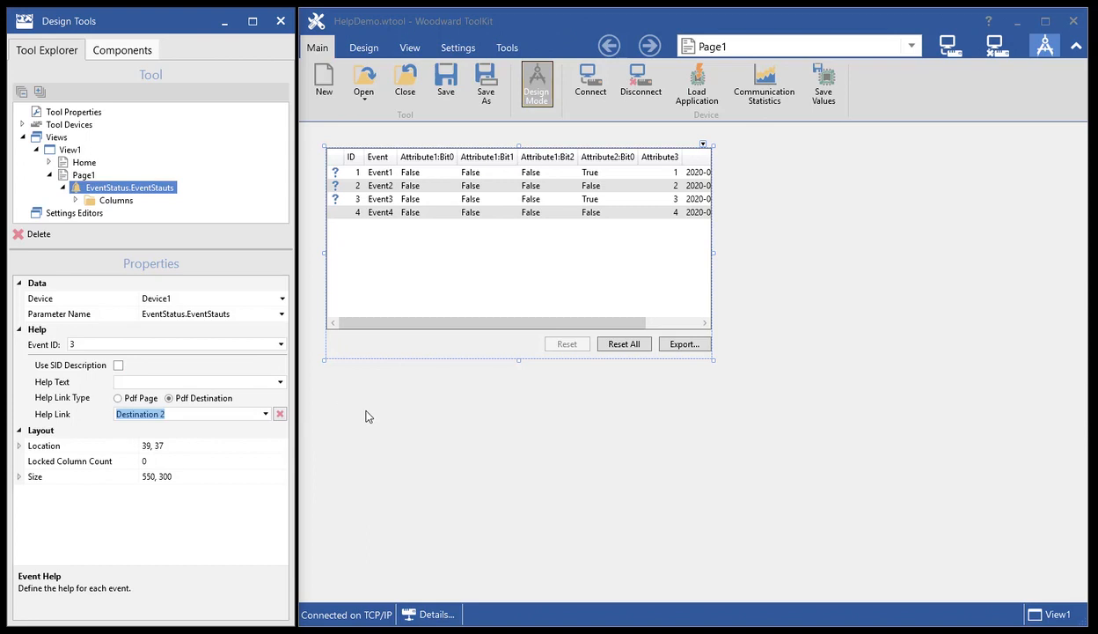
- Leave design mode and test the help of Event1, Event2 and Event3 in the table, closing each help display
{"action": "left_click", "coordinate": [536, 82]}
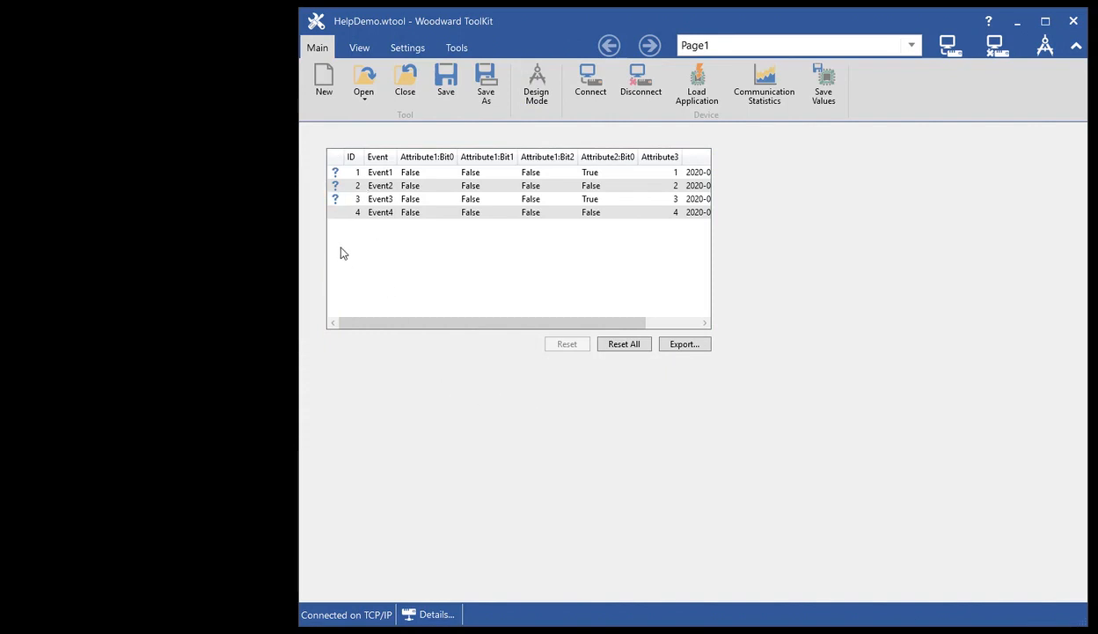
{"action": "left_click", "coordinate": [335, 174]}
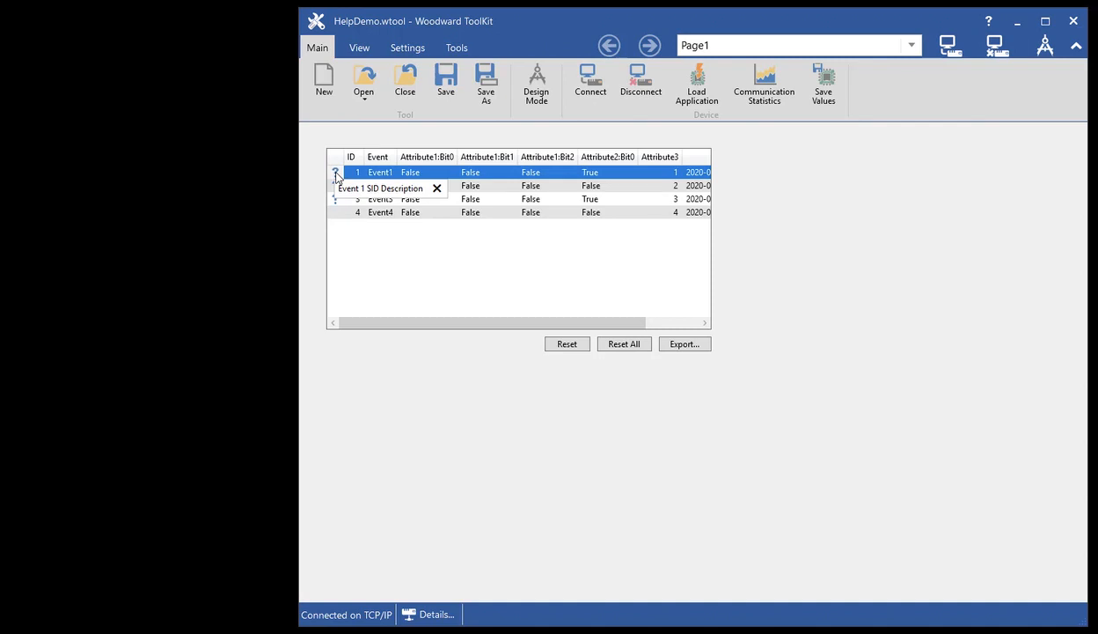
{"action": "left_click", "coordinate": [343, 245]}
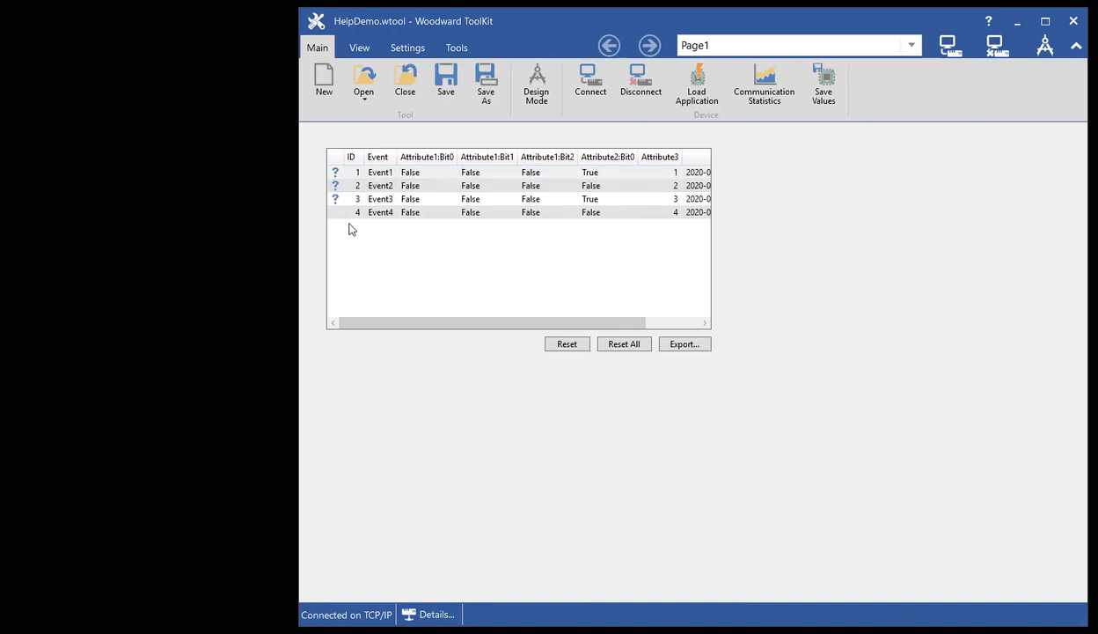
{"action": "left_click", "coordinate": [336, 189]}
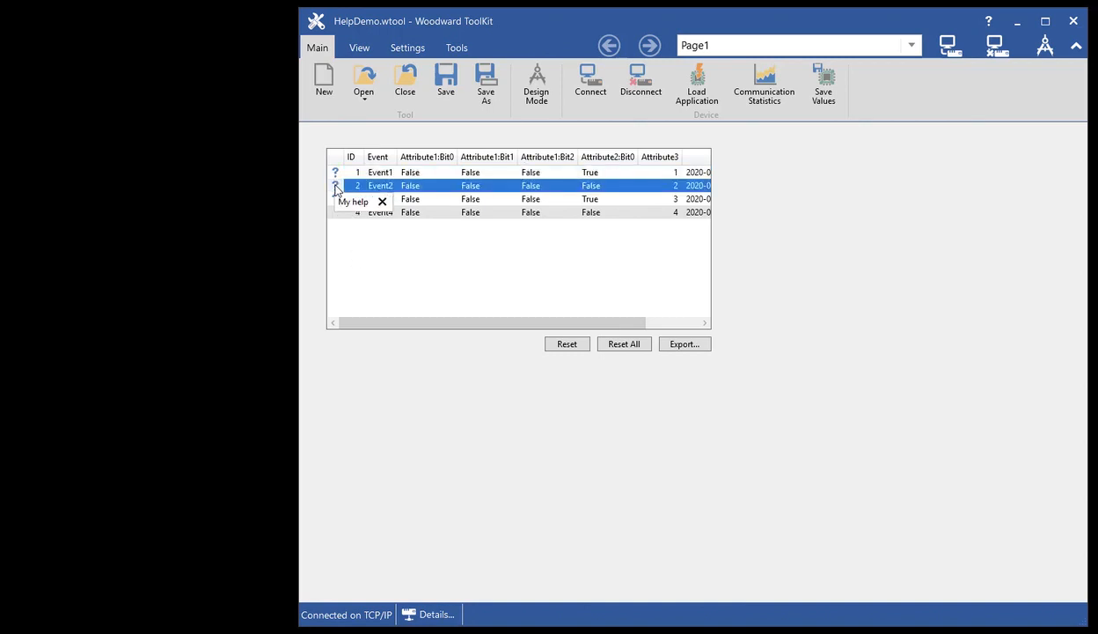
{"action": "left_click", "coordinate": [351, 268]}
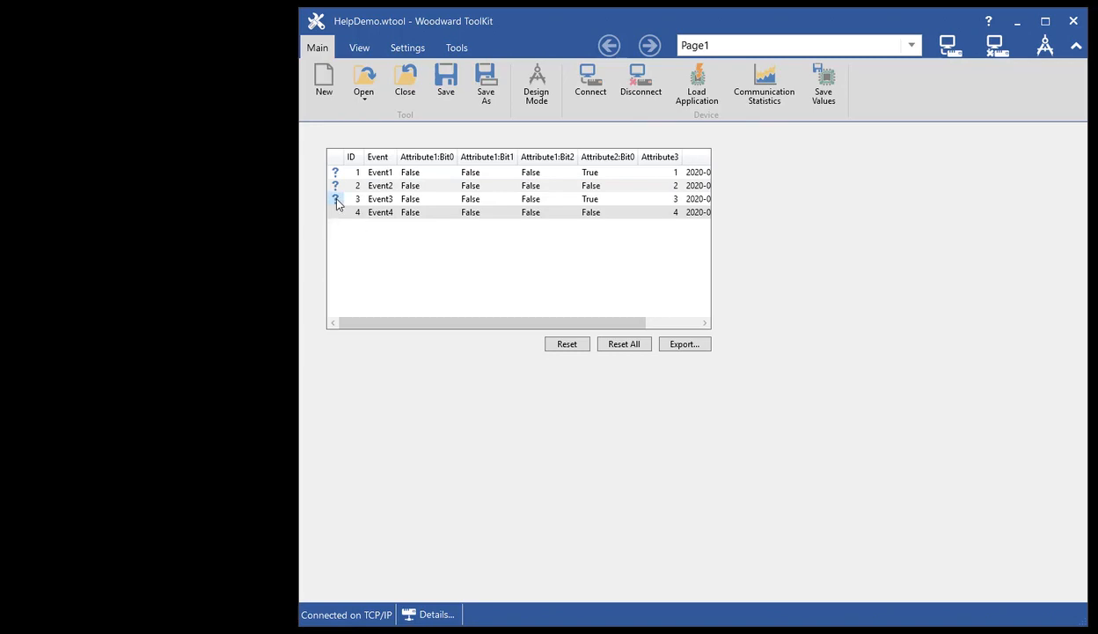
{"action": "left_click", "coordinate": [335, 200]}
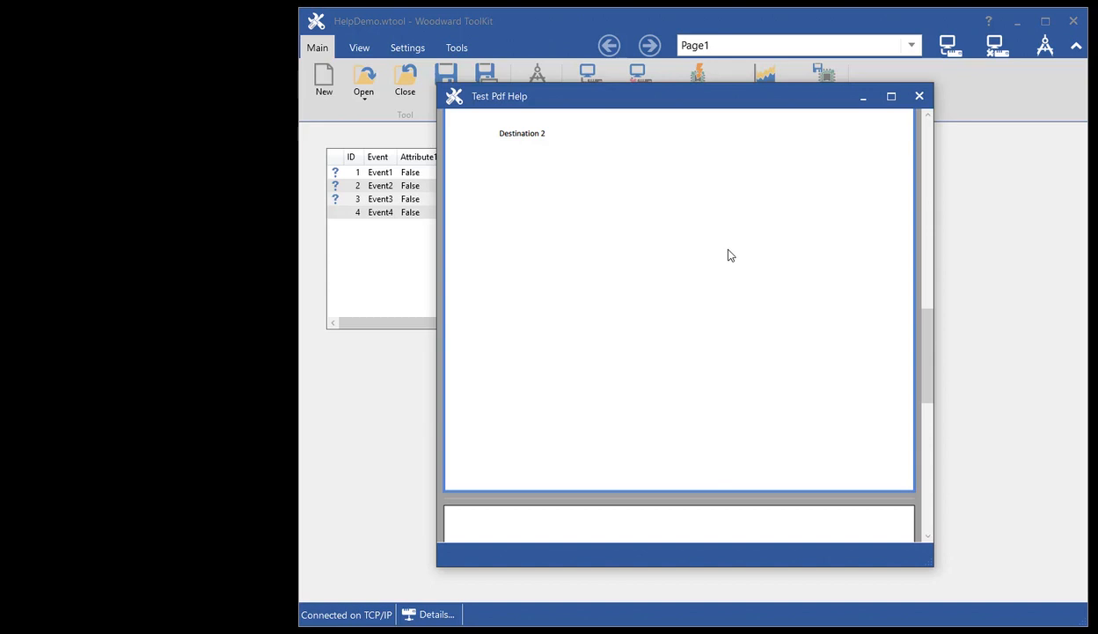
{"action": "left_click", "coordinate": [919, 96]}
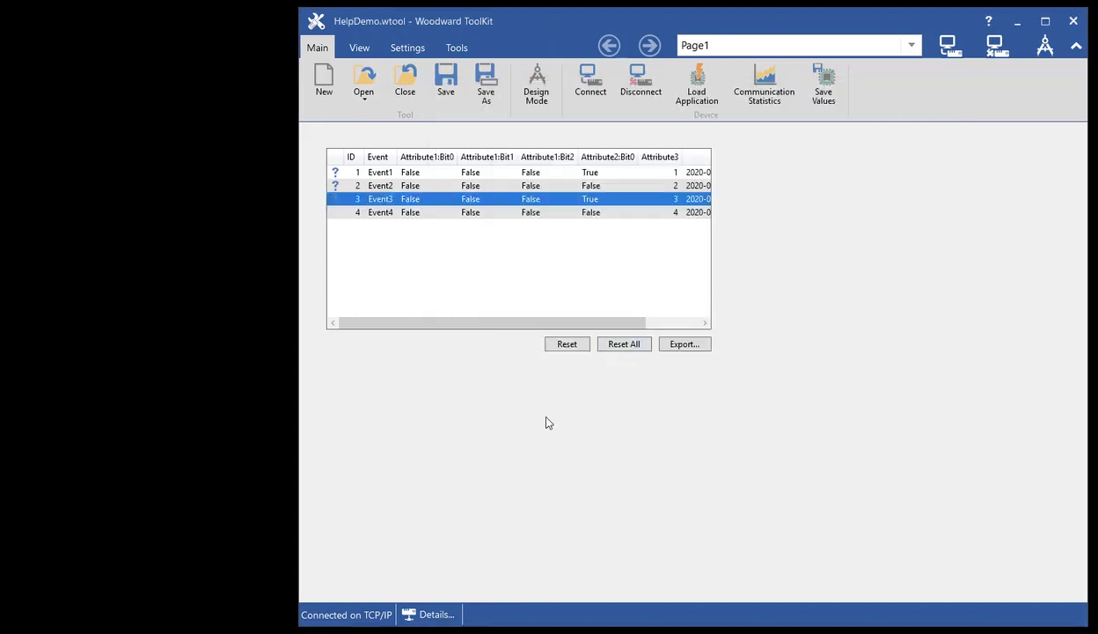